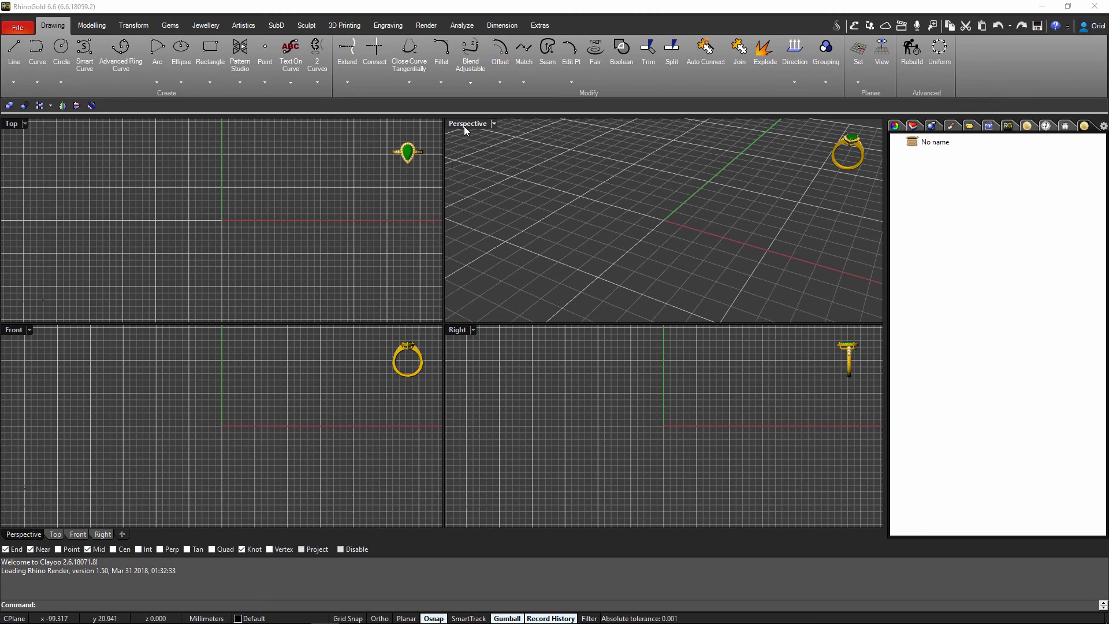
Switch the ribbon to the Jewellery tab to show the ring, head and gem tools.
click(214, 28)
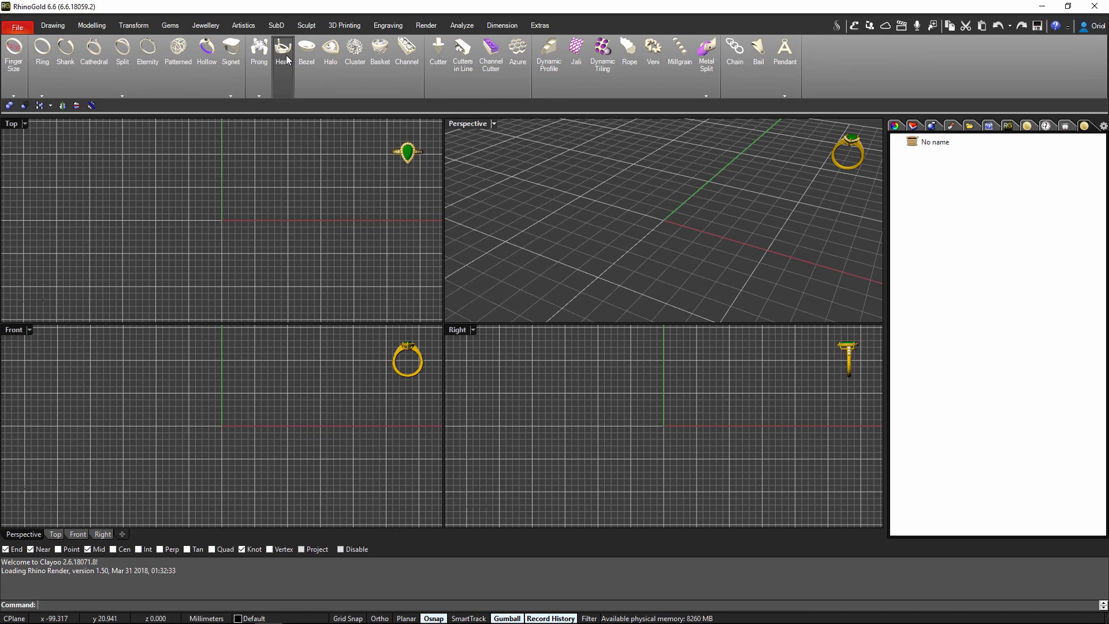
Maximize the Perspective viewport at a low angle and browse HeadStudio's standard prong-head catalogue.
double_click(466, 124)
right_drag(238, 299, 274, 160)
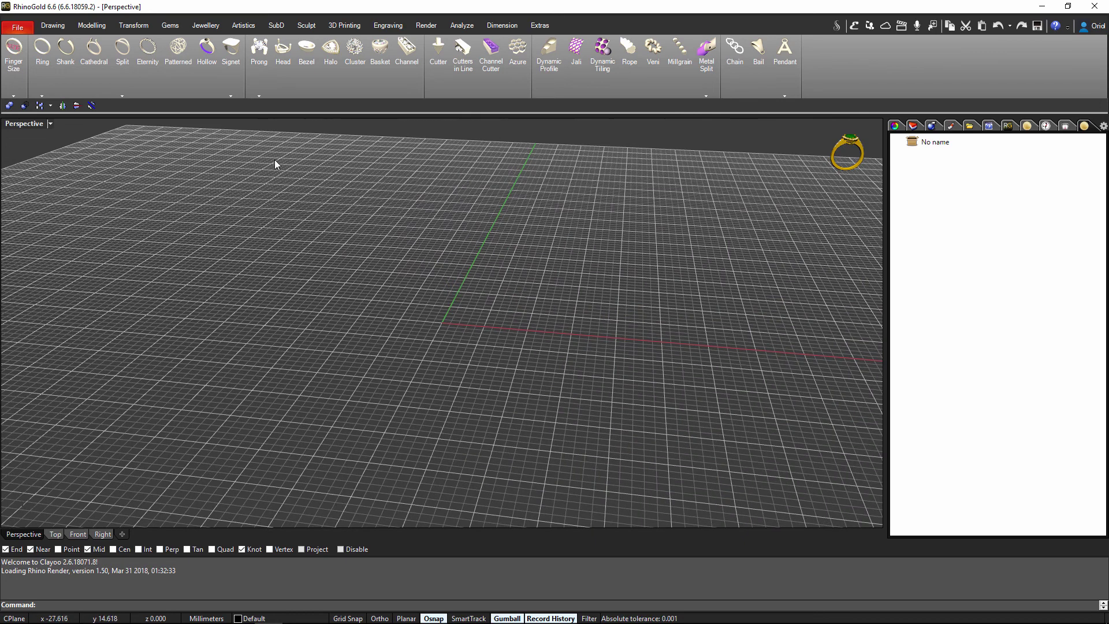
click(285, 62)
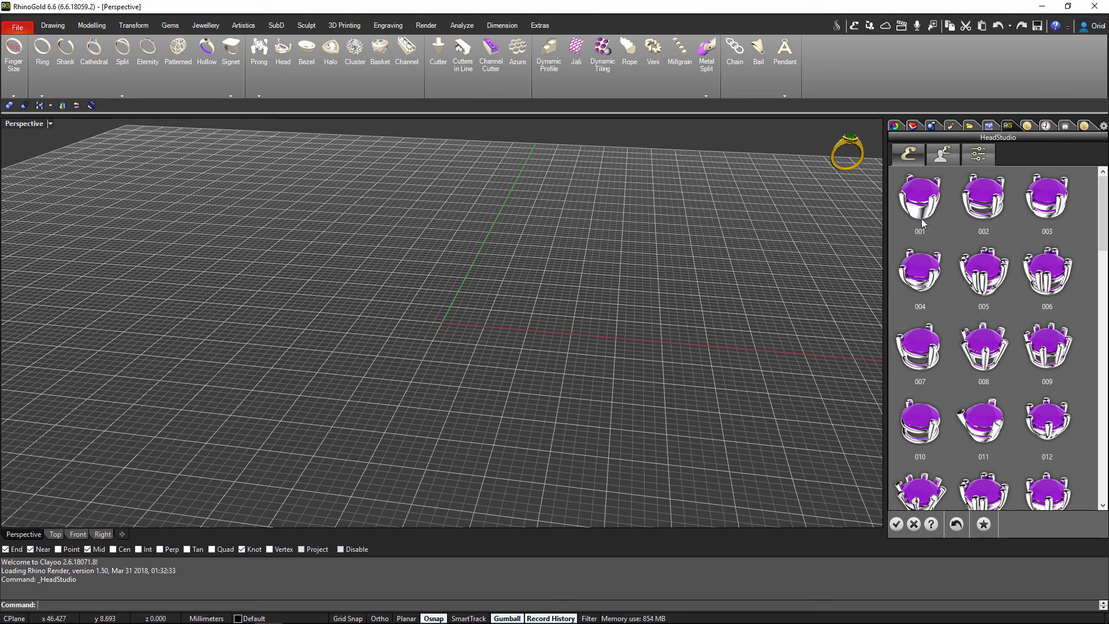
click(943, 154)
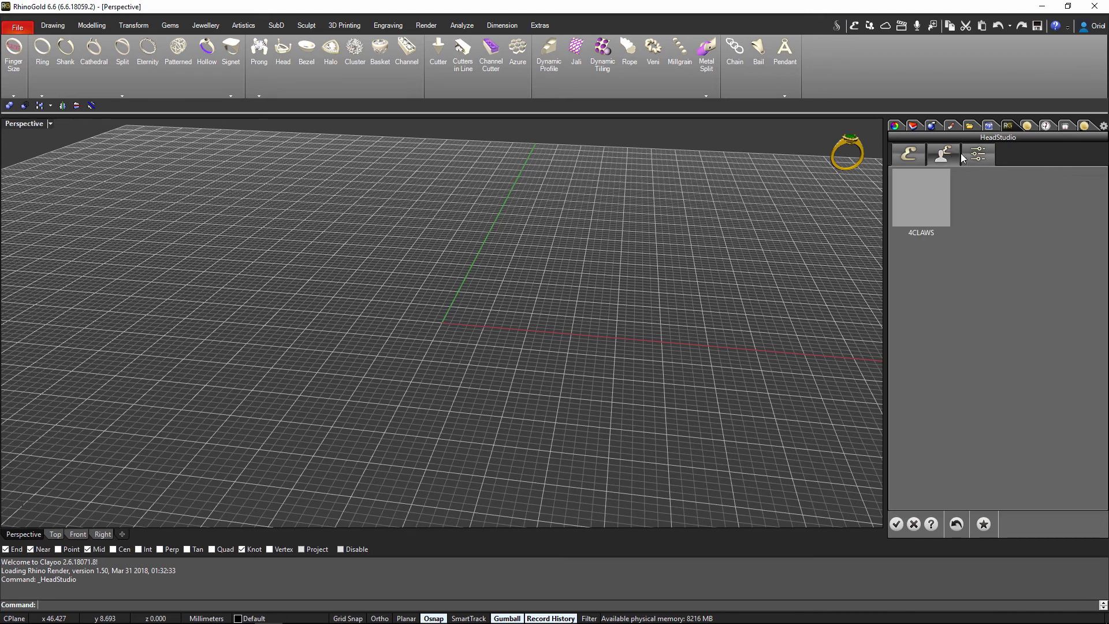
click(915, 156)
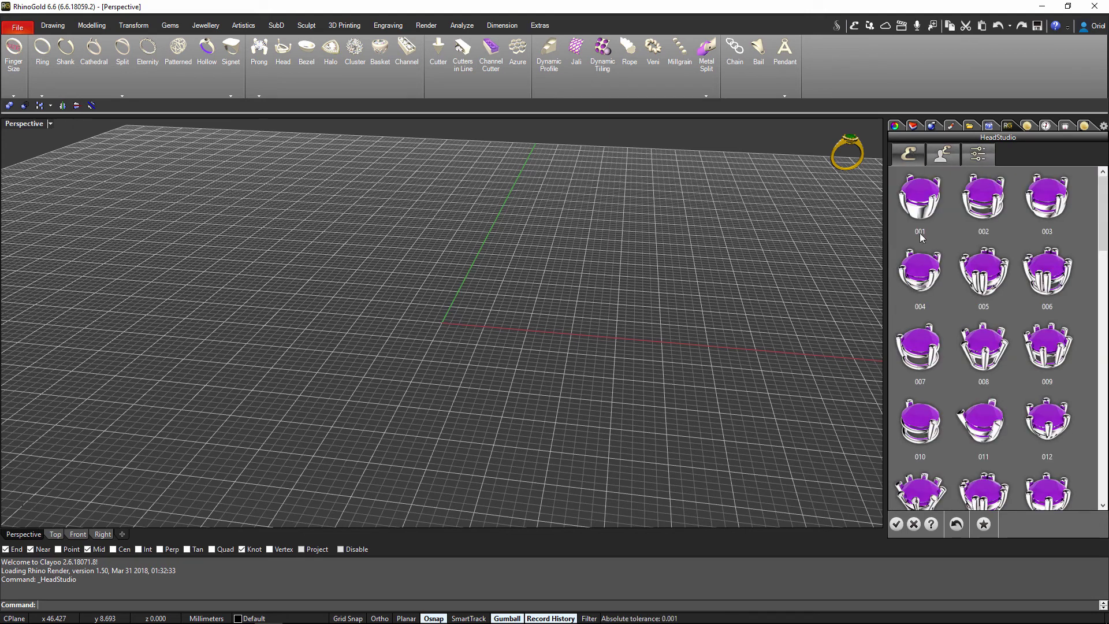
scroll(986, 263, down, 6)
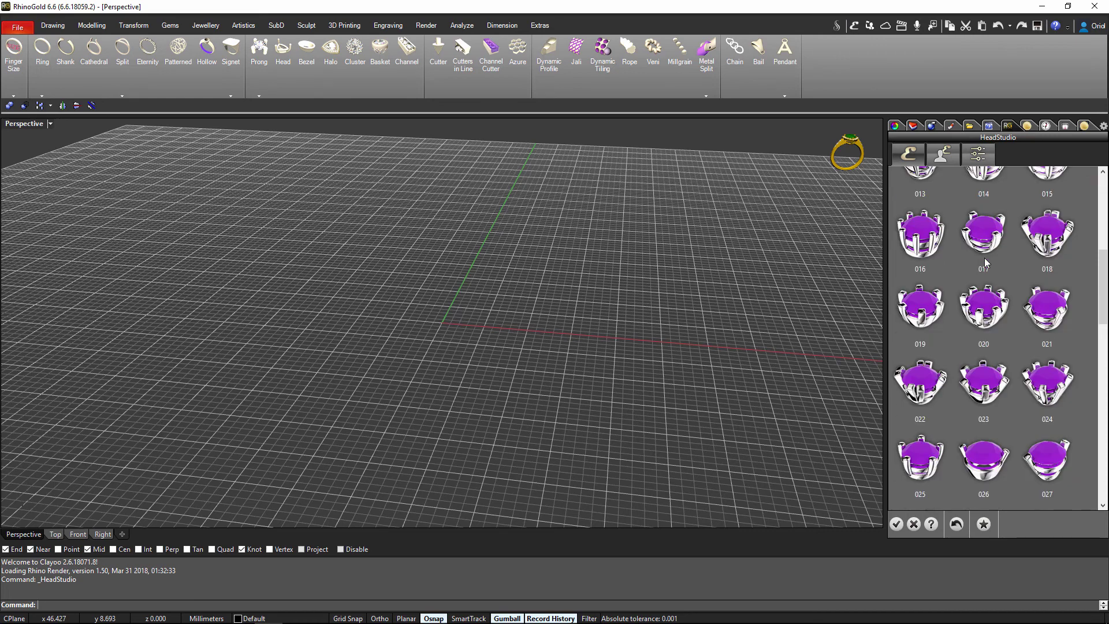
scroll(985, 263, up, 6)
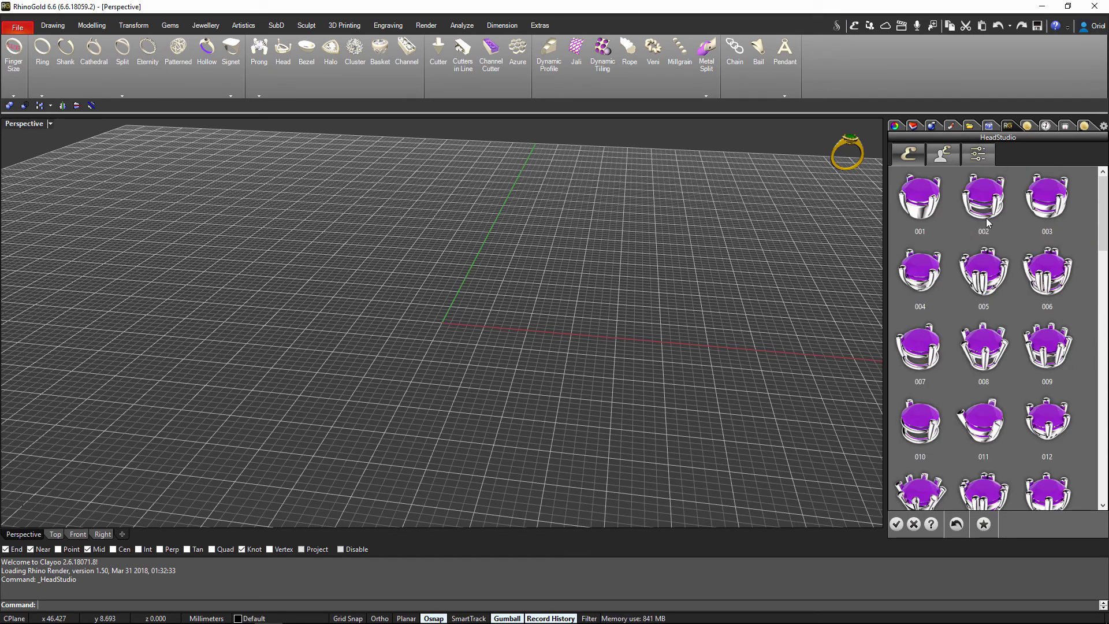
Insert head 003 from HeadStudio and switch the Perspective view to Shaded display.
click(1050, 200)
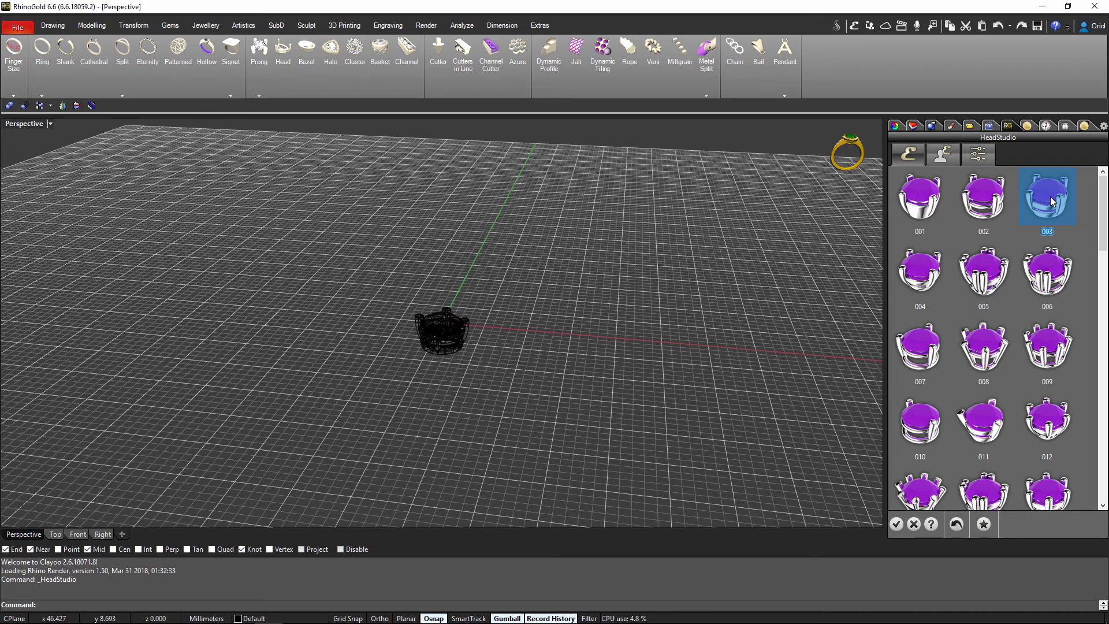
click(51, 124)
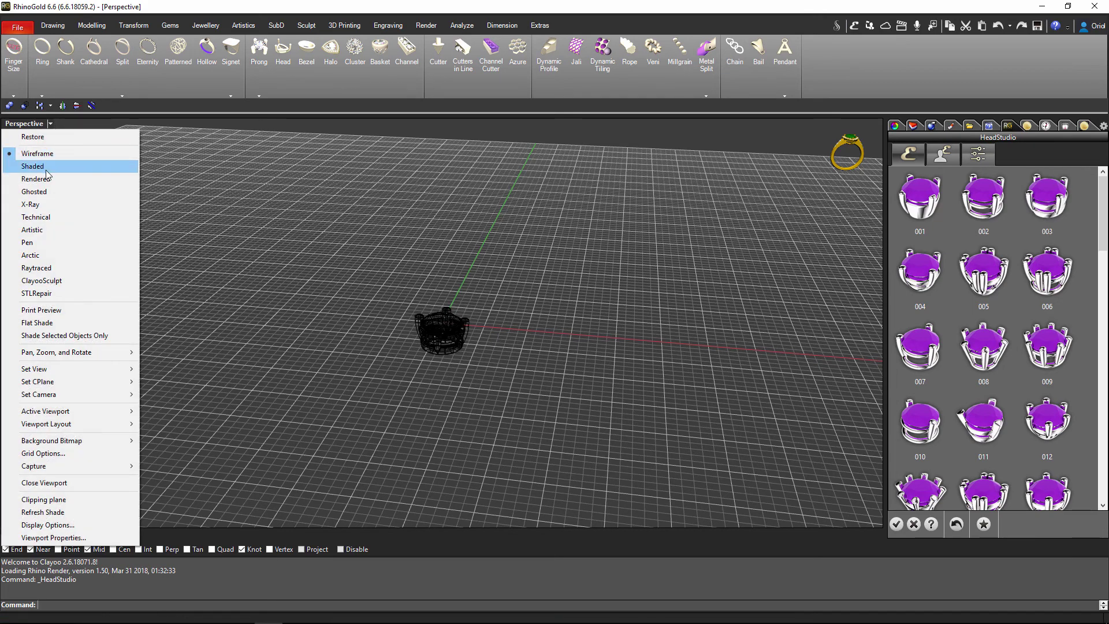
click(47, 168)
scroll(324, 308, up, 5)
right_drag(576, 342, 700, 302)
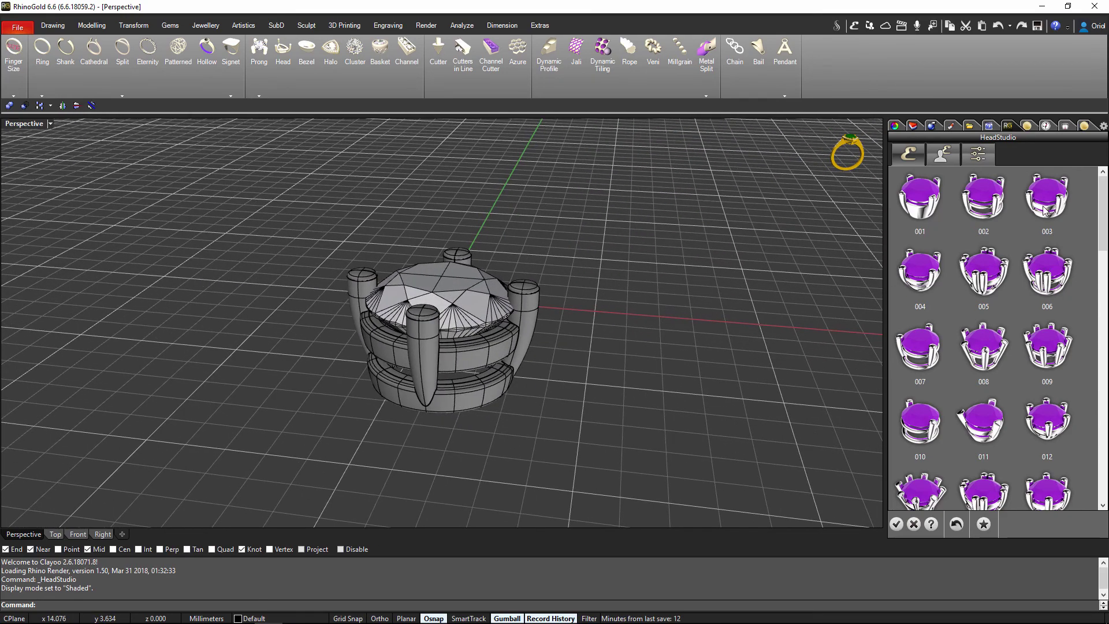
right_drag(581, 366, 460, 397)
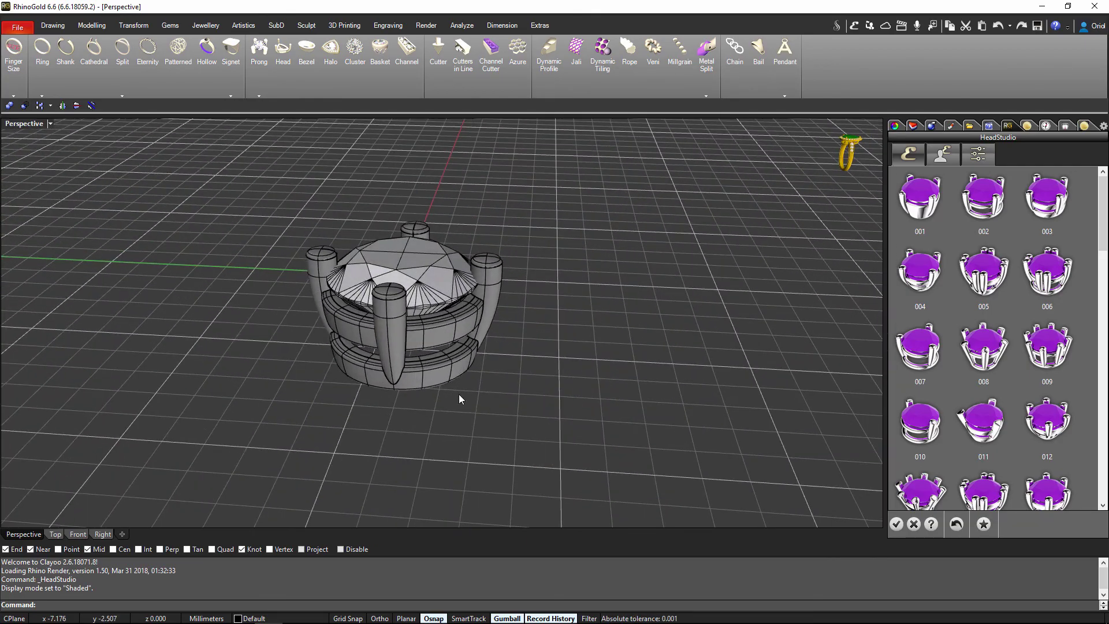
Enlarge the prongs to 3.63 and 3.03 and drag their bases outward from the stone.
click(982, 159)
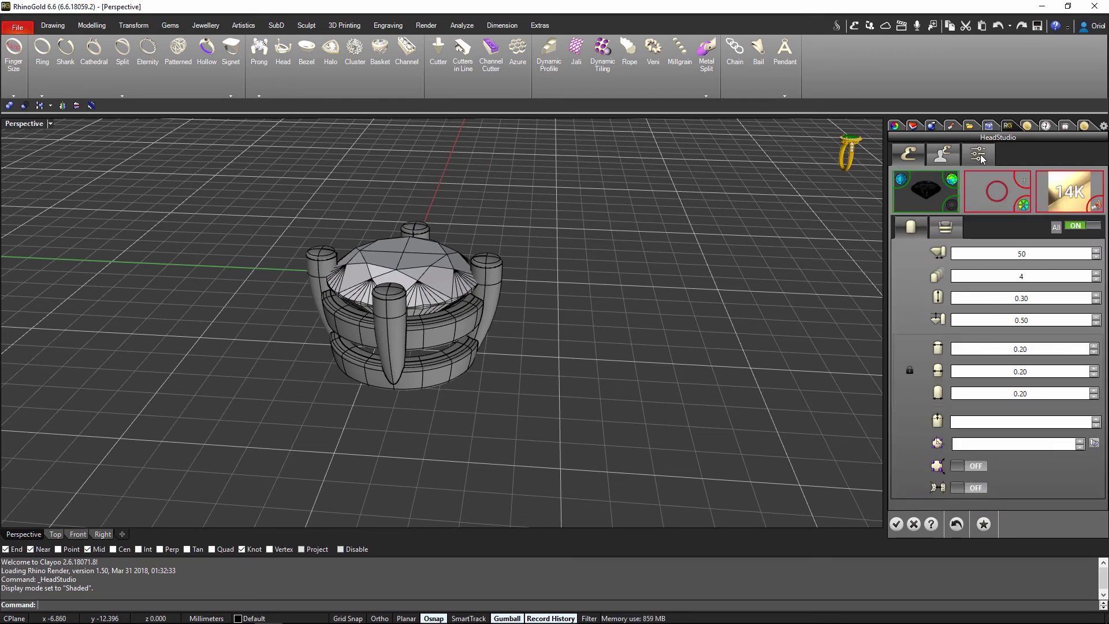
right_drag(571, 372, 540, 367)
scroll(601, 327, up, 3)
scroll(839, 356, up, 3)
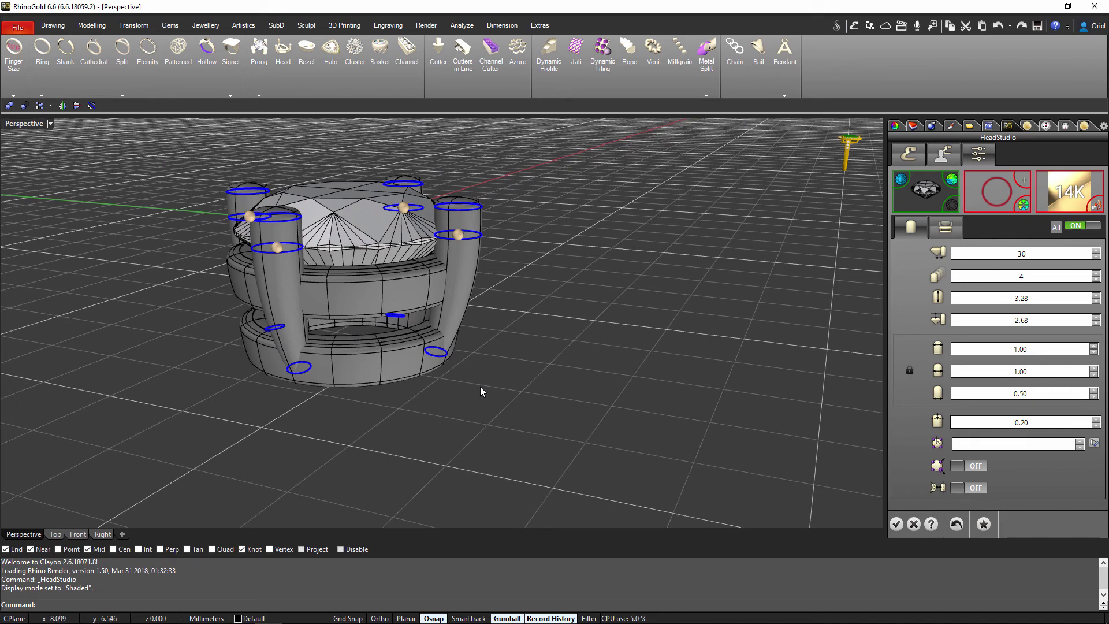
click(437, 360)
right_drag(478, 371, 334, 346)
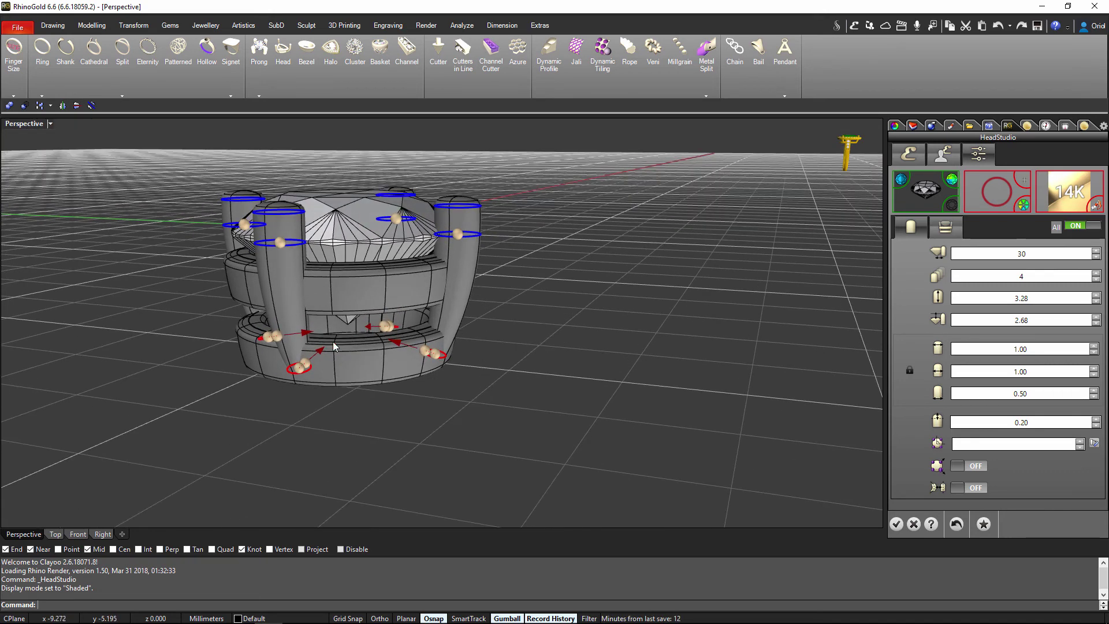
right_drag(488, 401, 529, 393)
mouse_move(438, 346)
mouse_down()
mouse_move(507, 352)
mouse_move(443, 358)
mouse_up()
right_drag(540, 373, 563, 352)
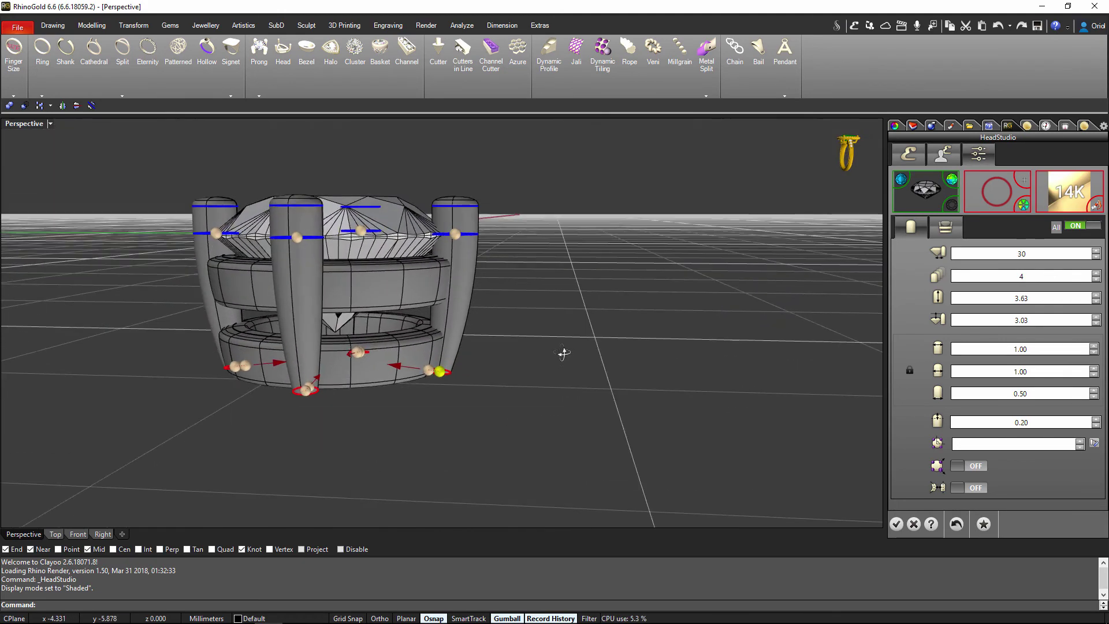
right_drag(620, 372, 487, 379)
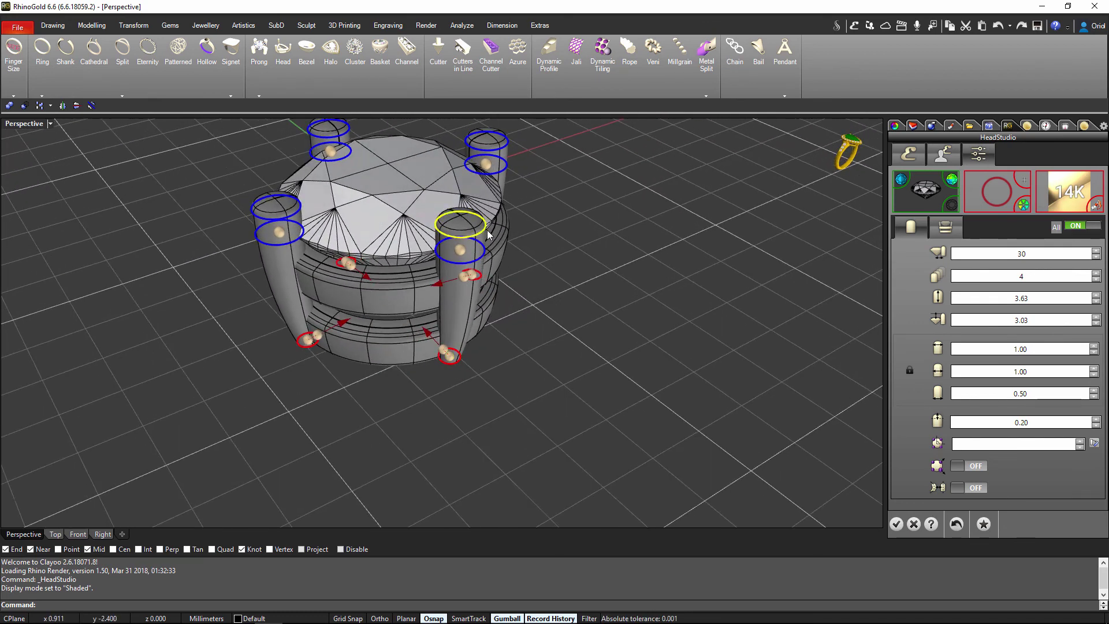
right_drag(576, 302, 488, 386)
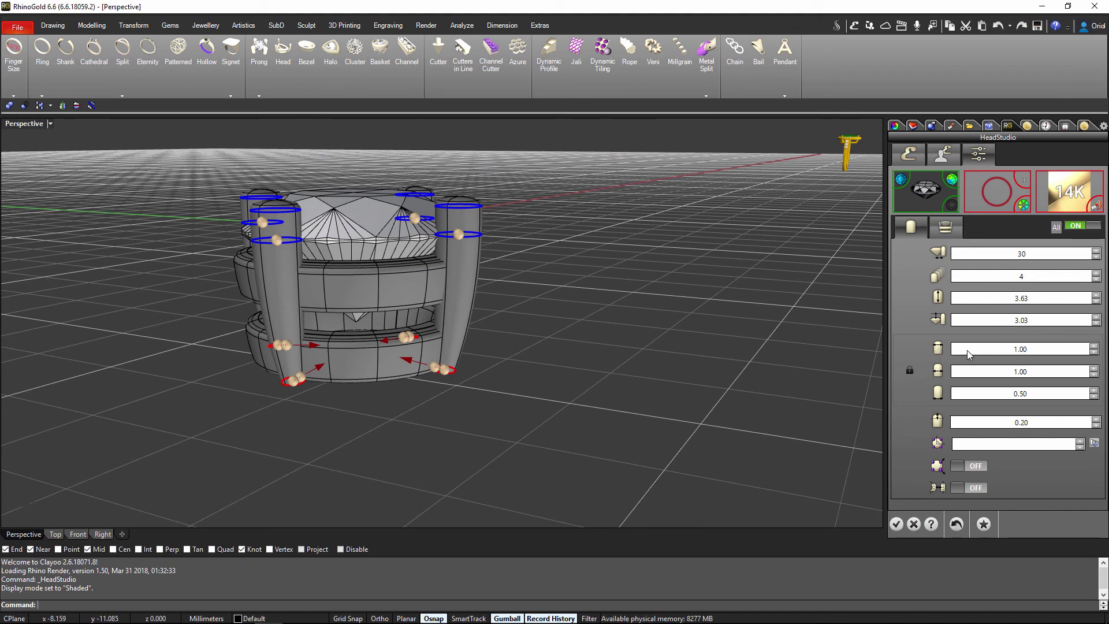
Unlink the prong widths, change the base width from 0.50 to 1, and show the rail settings.
click(910, 369)
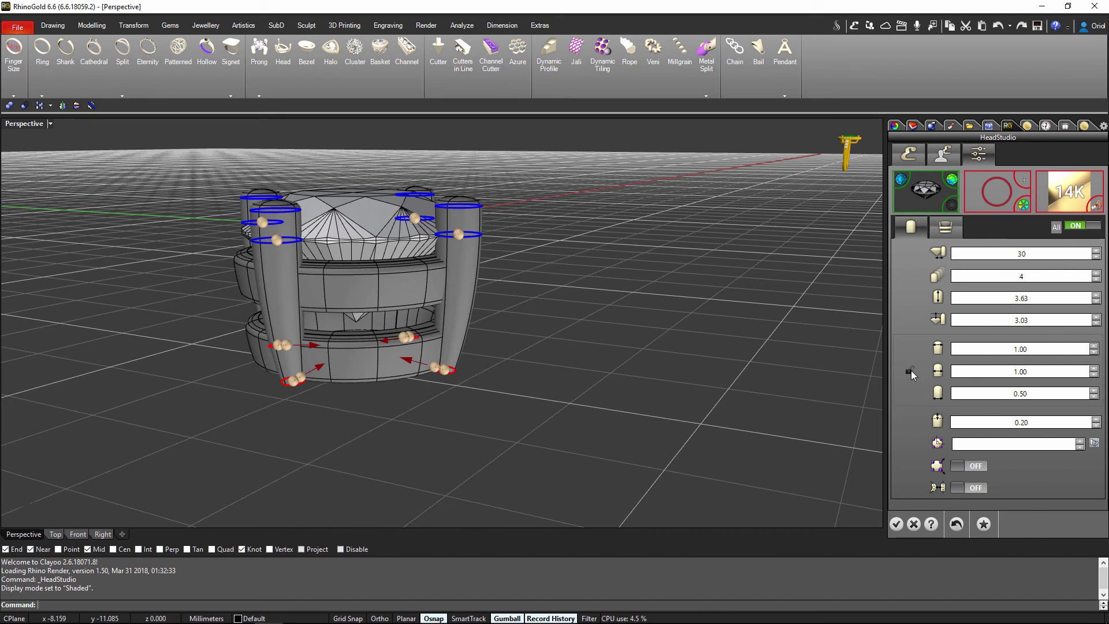
drag(1038, 396, 1085, 391)
text(1)
key(Return)
mouse_move(560, 339)
right_down()
mouse_move(579, 343)
mouse_move(628, 295)
mouse_move(599, 309)
mouse_move(614, 339)
mouse_move(564, 379)
mouse_move(611, 320)
mouse_move(594, 324)
mouse_move(589, 349)
mouse_move(563, 329)
mouse_move(492, 330)
mouse_move(544, 323)
right_up()
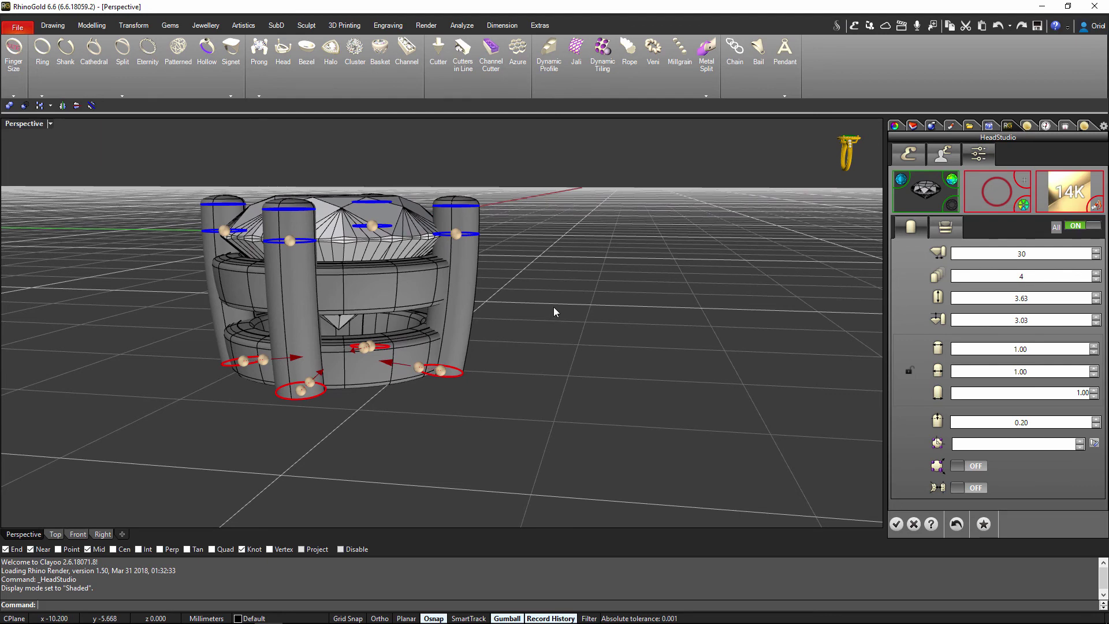
right_drag(695, 292, 667, 305)
click(945, 229)
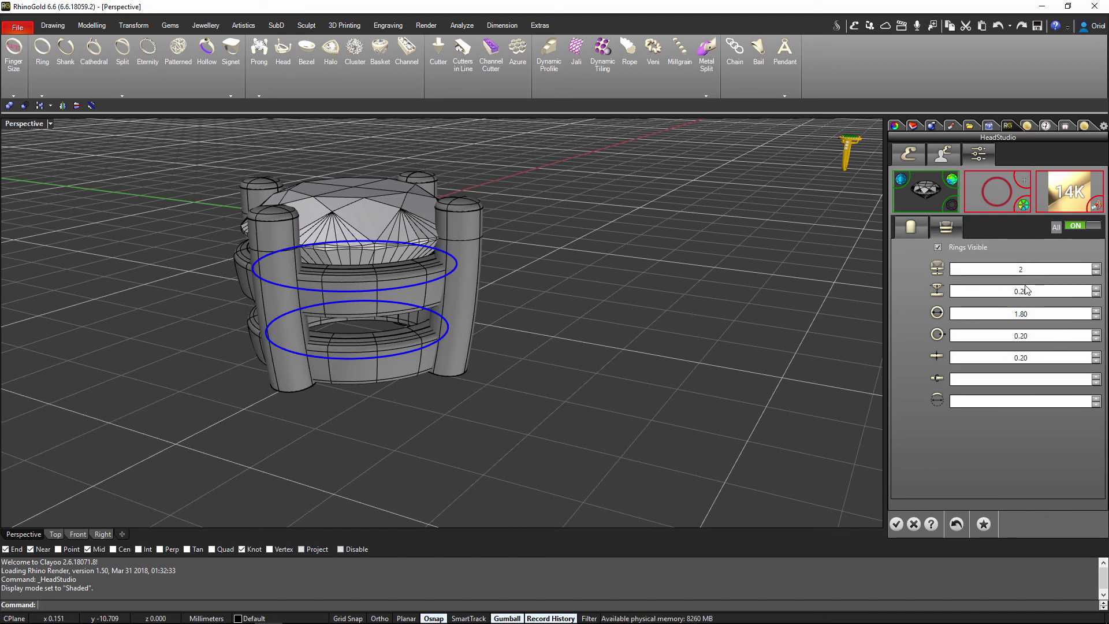
Select the lower gallery rail and give it the round RG001 profile.
click(435, 340)
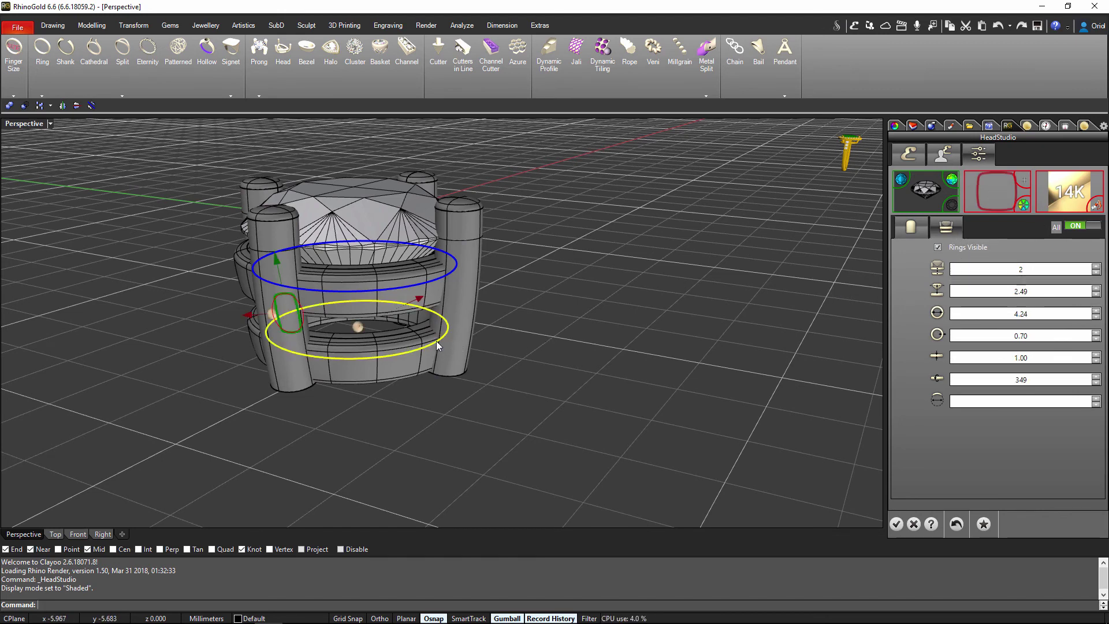
right_drag(541, 387, 632, 351)
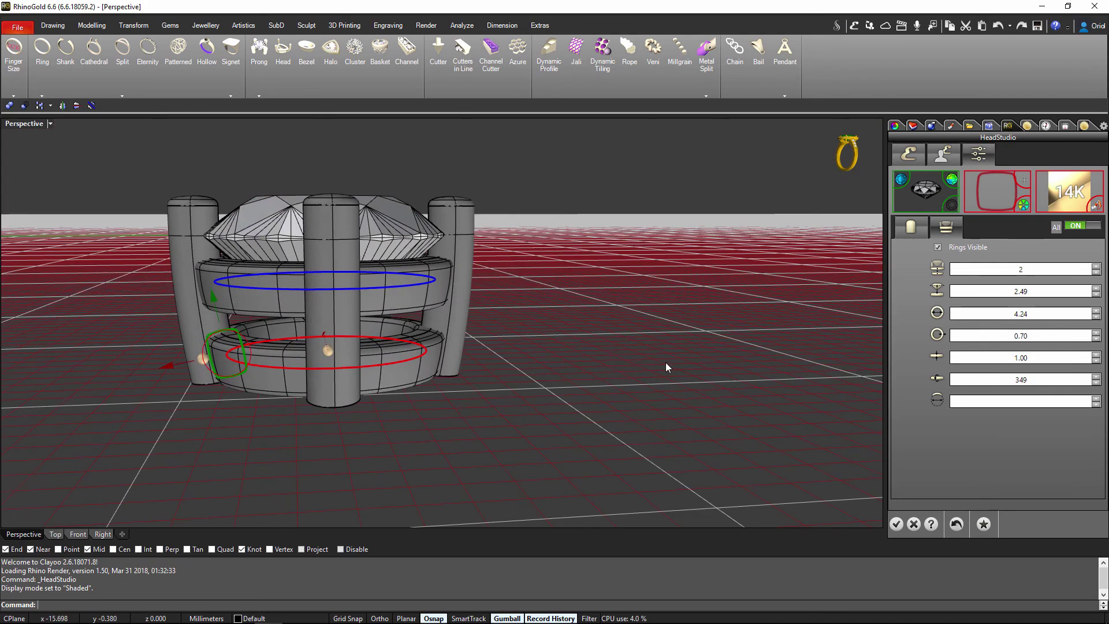
mouse_move(524, 397)
right_down()
mouse_move(508, 391)
mouse_move(518, 395)
right_up()
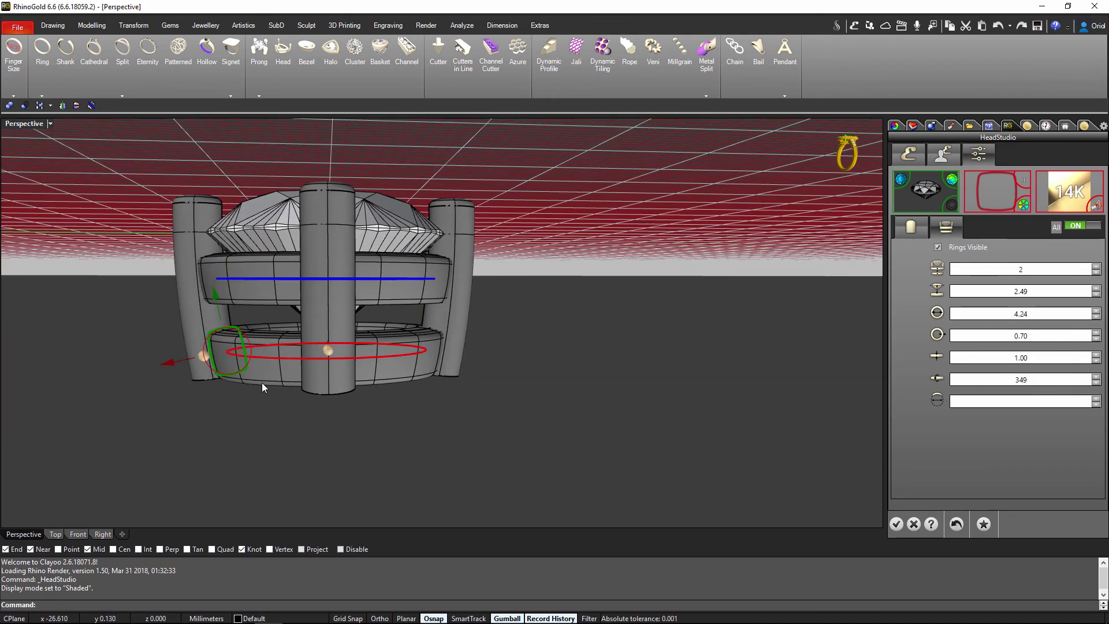
click(986, 196)
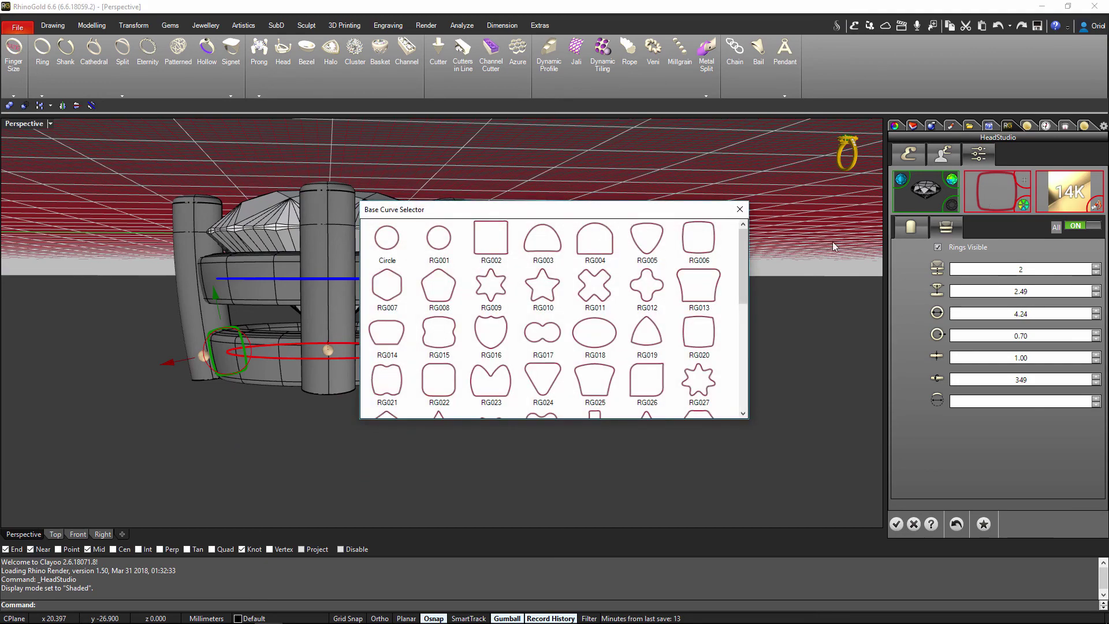
click(435, 242)
mouse_move(365, 391)
right_down()
mouse_move(370, 352)
mouse_move(375, 398)
right_up()
Switch the rail profile to the rounded-square RG006 and nudge the lower ring's handle.
click(999, 202)
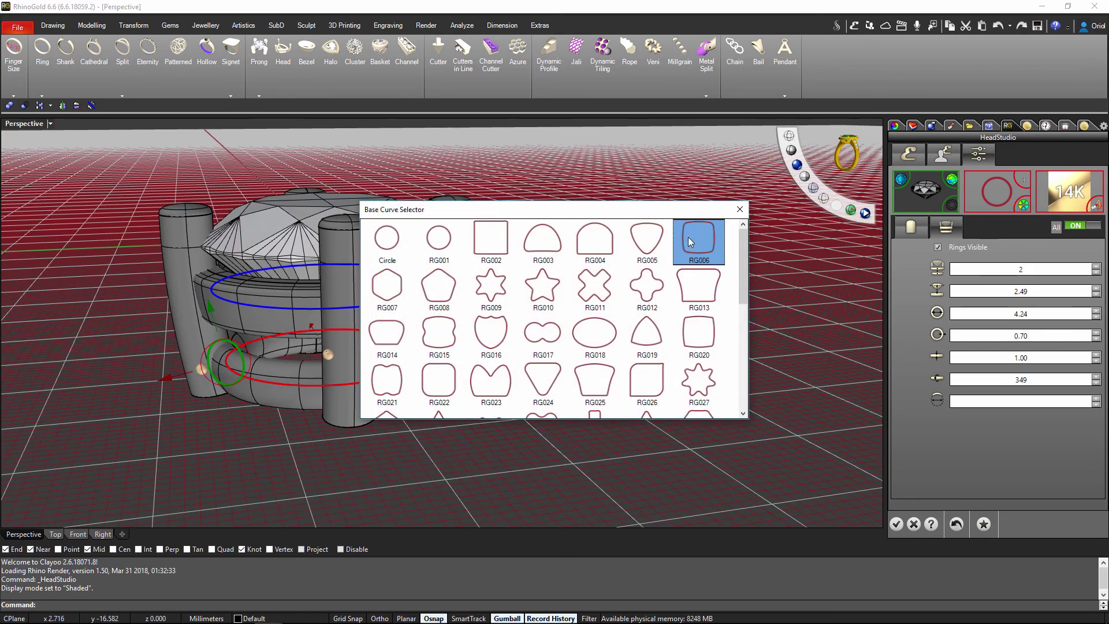
click(688, 237)
right_drag(662, 340, 325, 410)
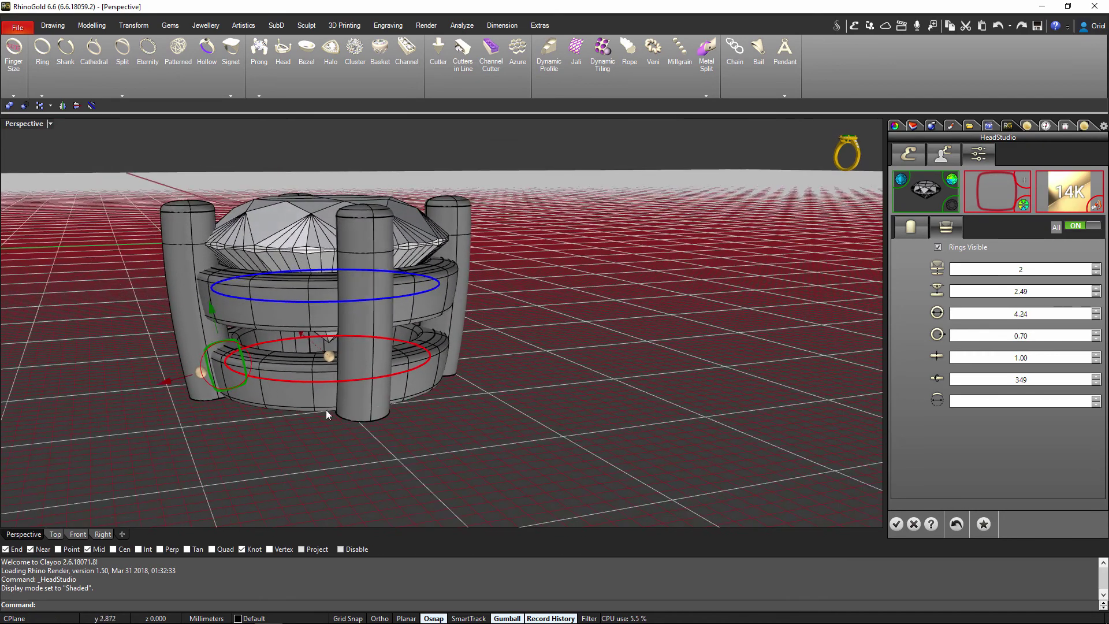
drag(210, 374, 220, 367)
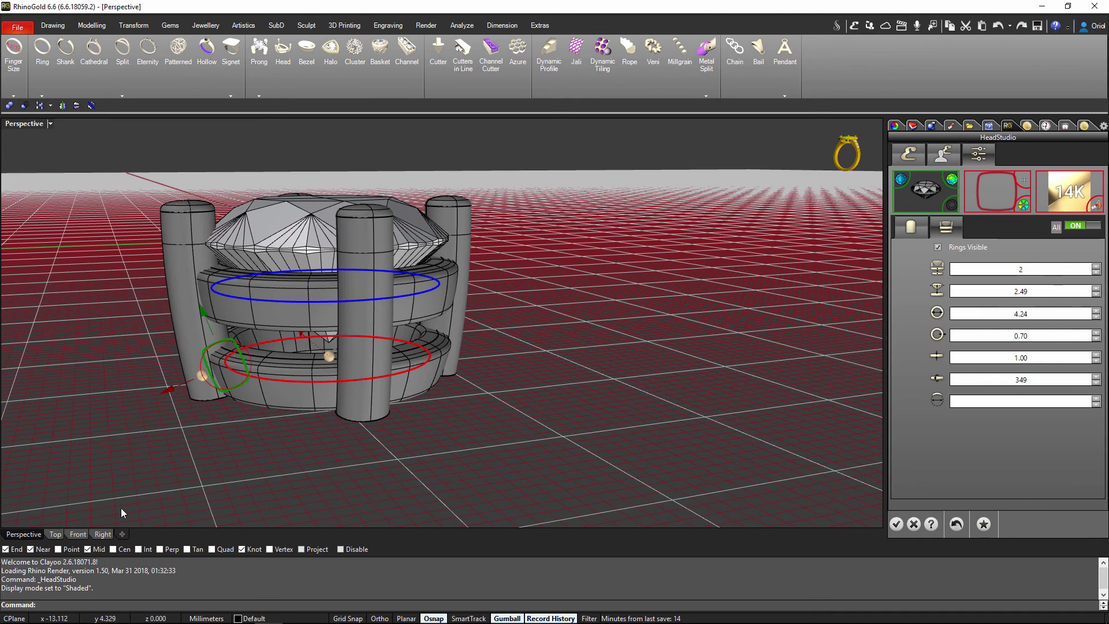
In the Right and Top views, drag the lower ring larger than the upper ring.
click(99, 534)
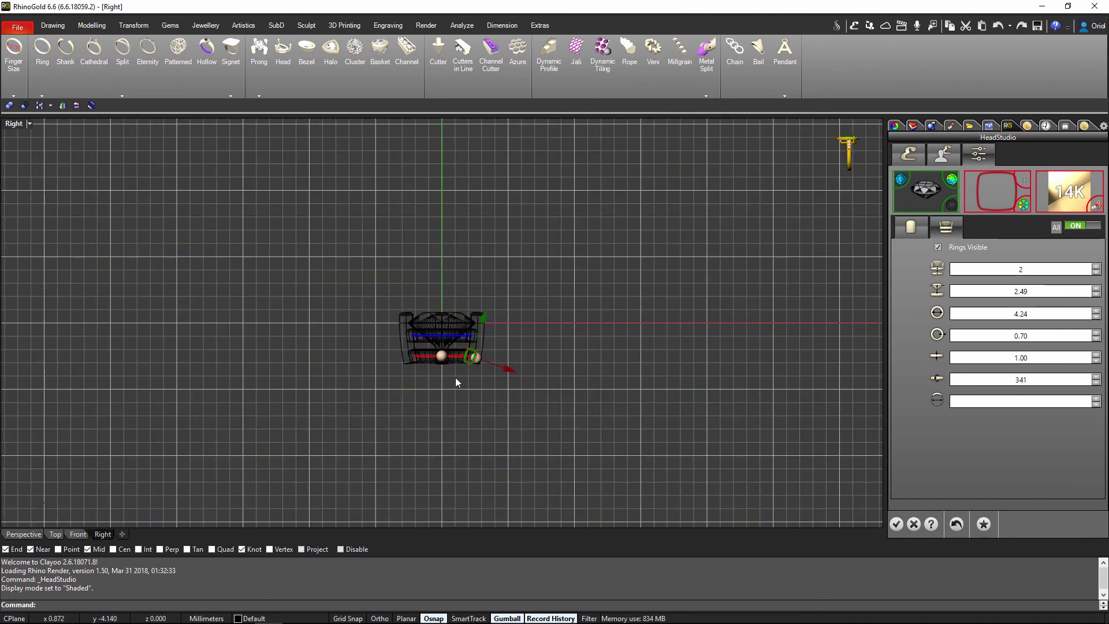
scroll(455, 377, up, 5)
right_drag(460, 376, 451, 462)
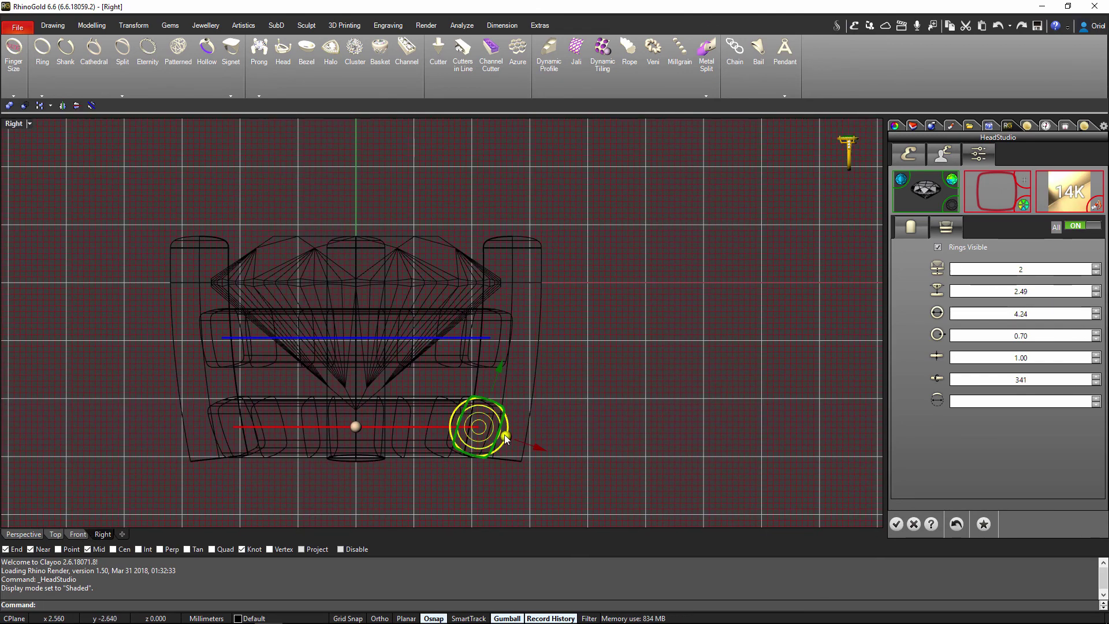
drag(503, 434, 505, 433)
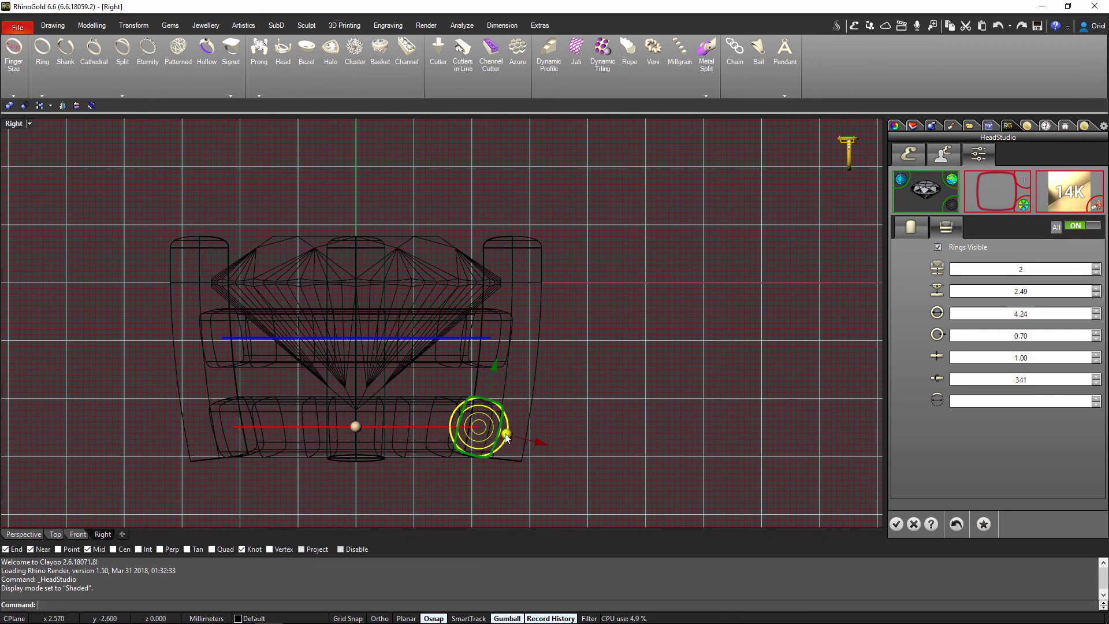
click(56, 534)
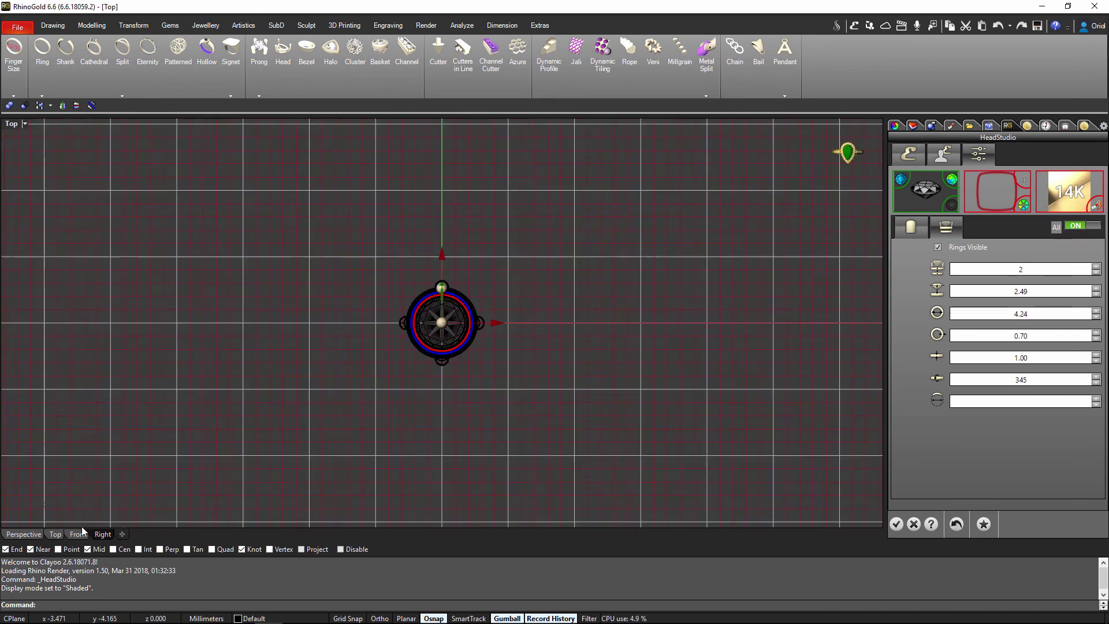
scroll(476, 329, up, 5)
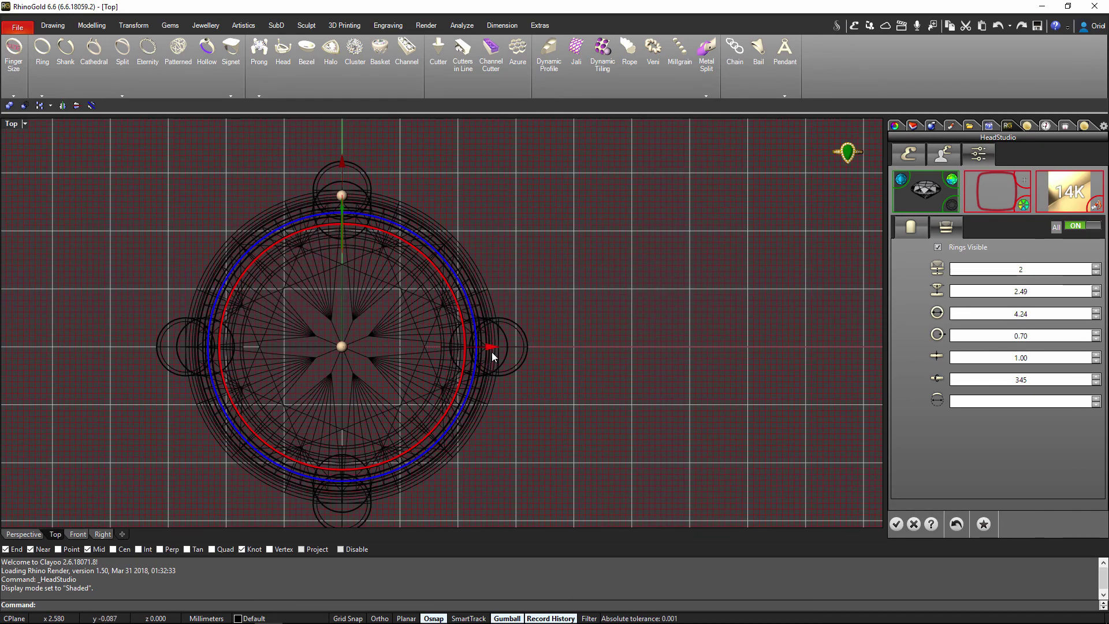
mouse_move(492, 345)
mouse_down()
mouse_move(515, 354)
mouse_move(498, 357)
mouse_up()
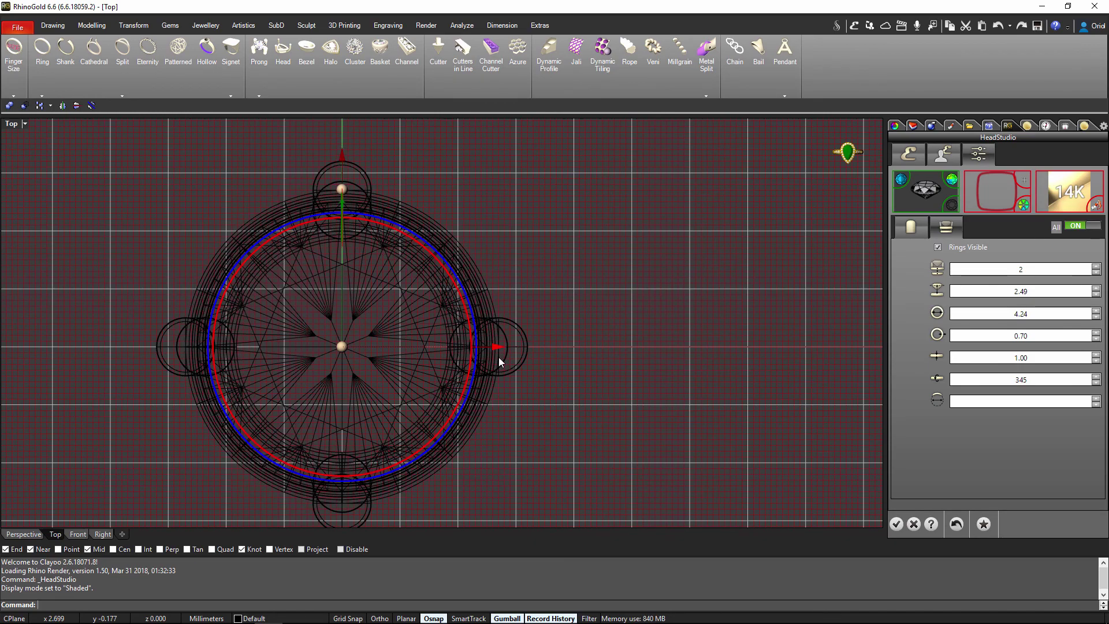
Back in Perspective, settle the lower ring's size at 4.30 and return to the prong settings.
click(23, 533)
right_drag(347, 346, 279, 375)
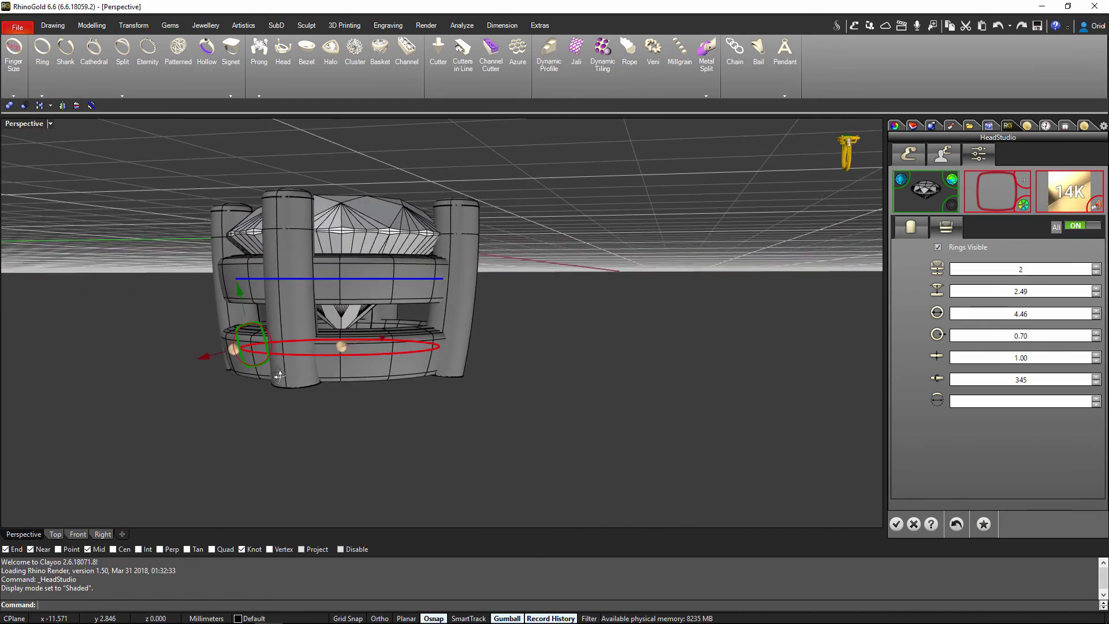
right_drag(472, 384, 303, 384)
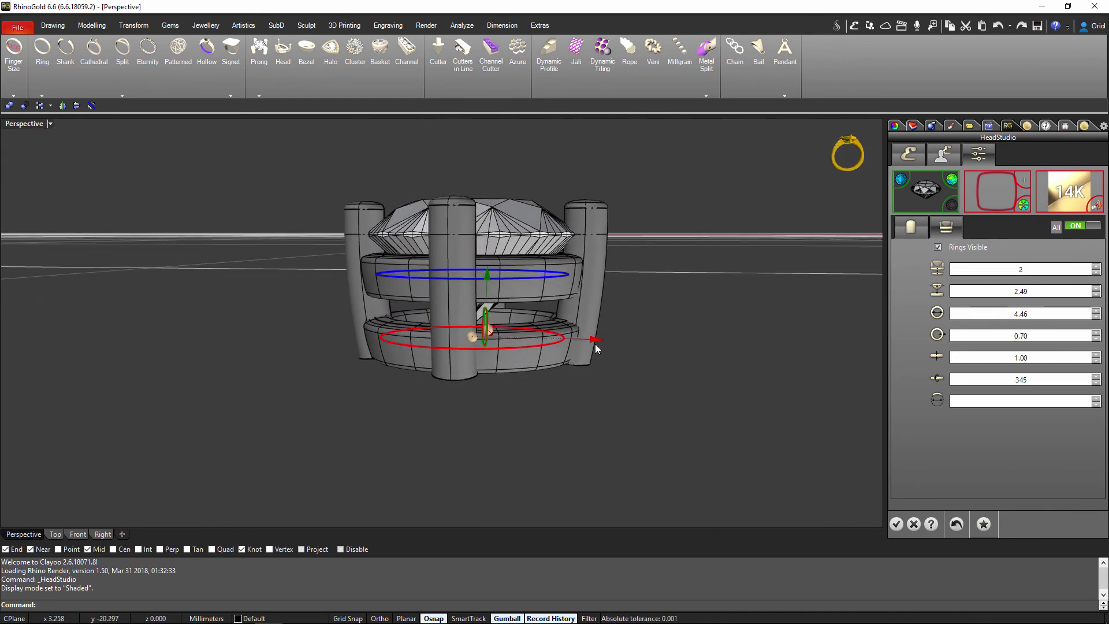
drag(596, 342, 593, 343)
right_drag(656, 355, 739, 384)
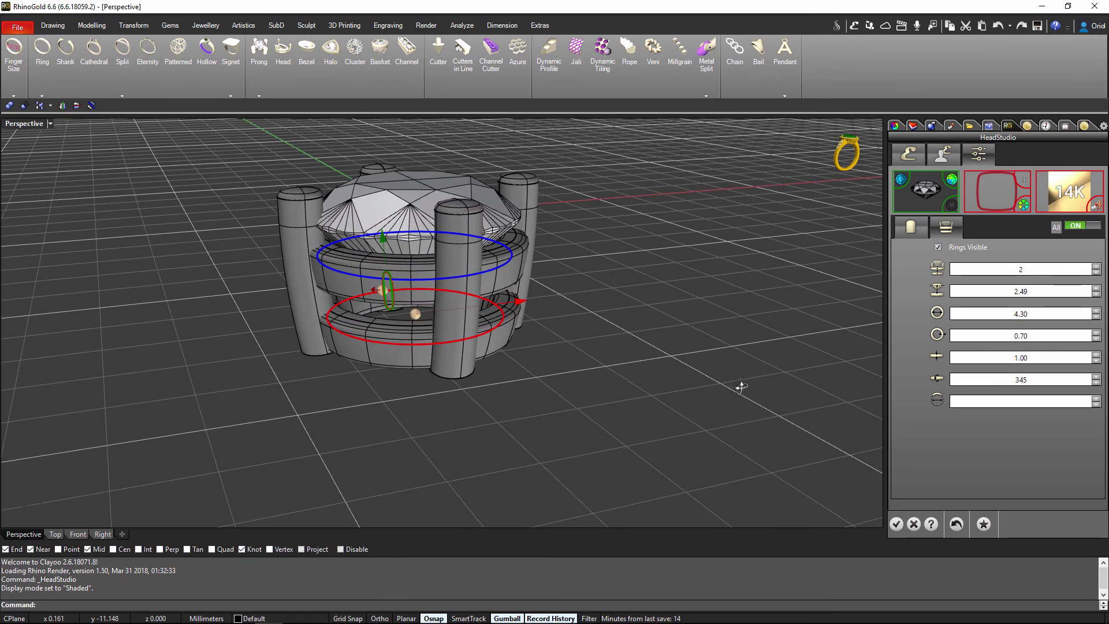
click(913, 225)
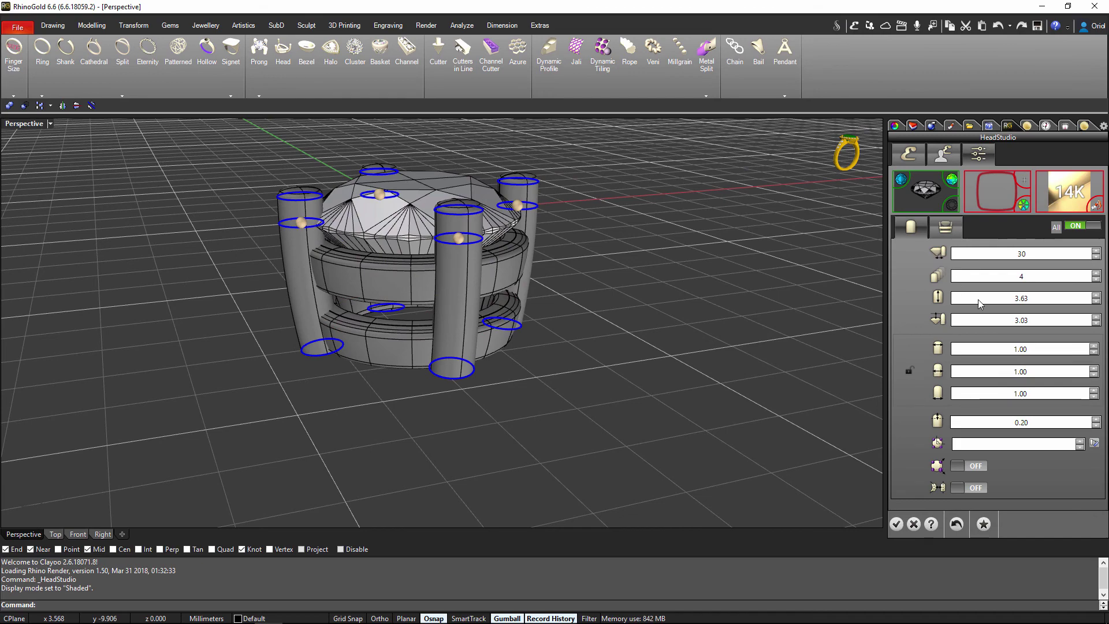
Raise the prong height to 4.03 and orbit around to check the taller prongs.
click(1096, 295)
click(1096, 295)
click(1096, 295)
right_drag(458, 310, 503, 333)
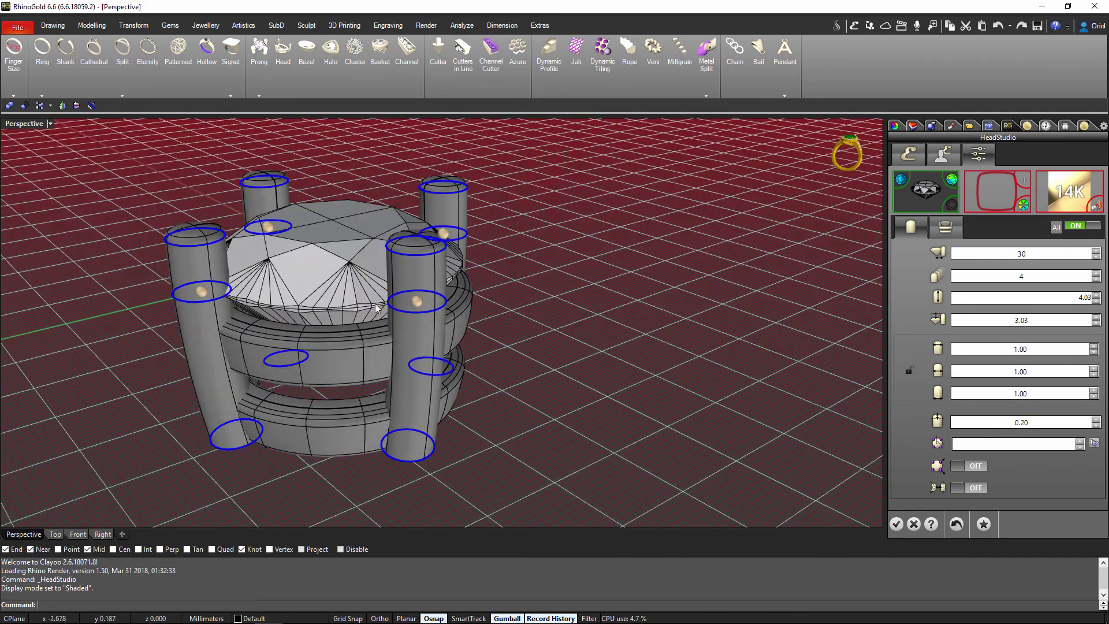
right_drag(601, 329, 515, 287)
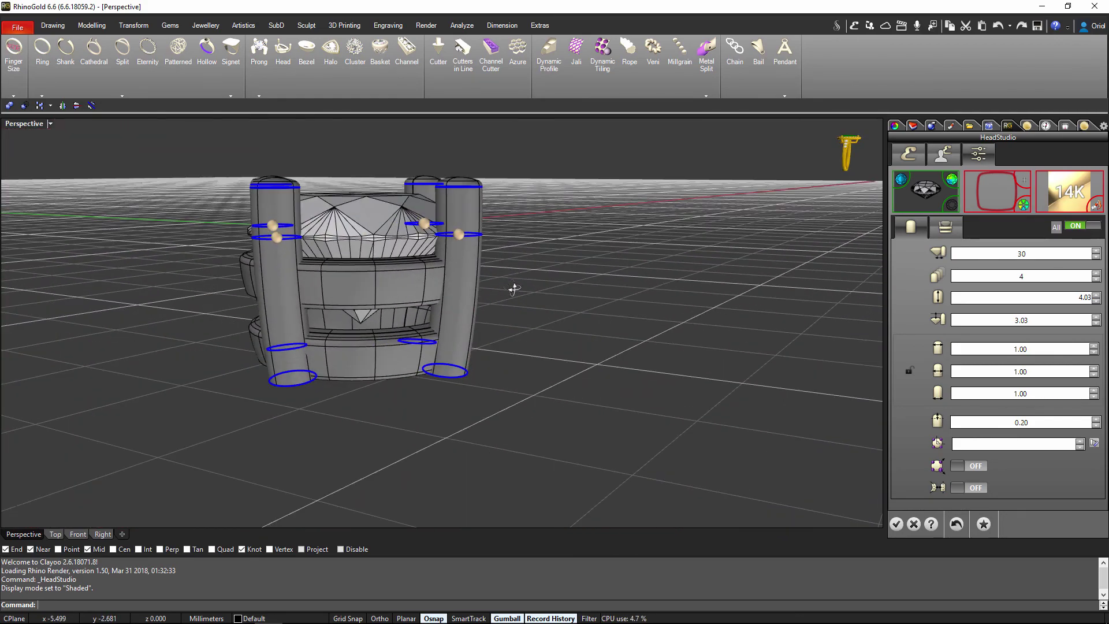
scroll(638, 355, up, 3)
right_drag(639, 365, 533, 441)
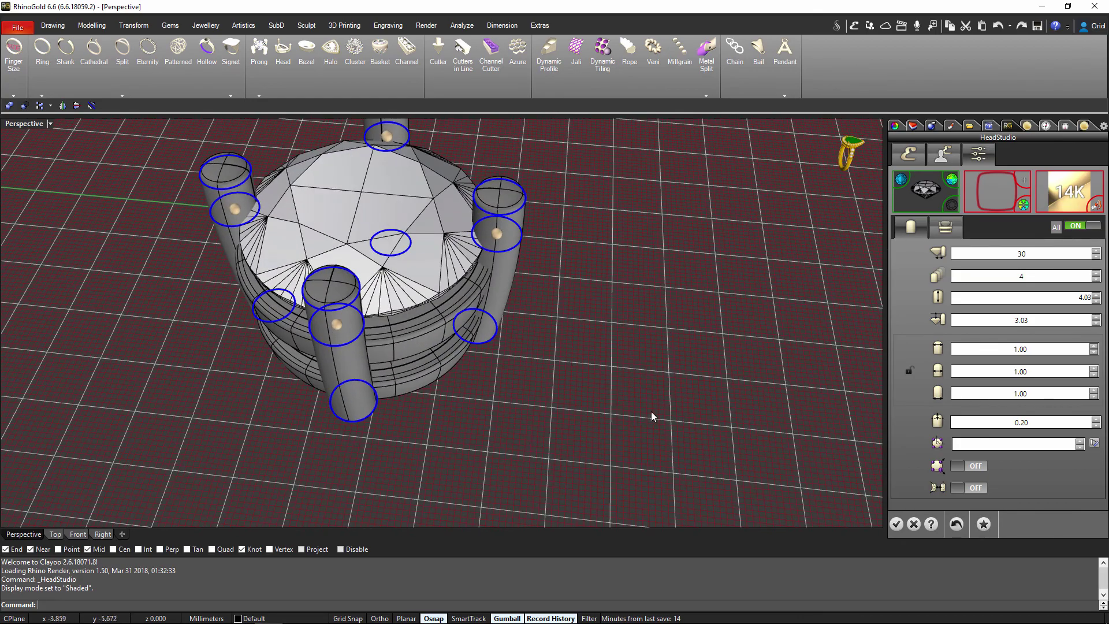
right_drag(614, 411, 639, 441)
right_drag(662, 368, 604, 389)
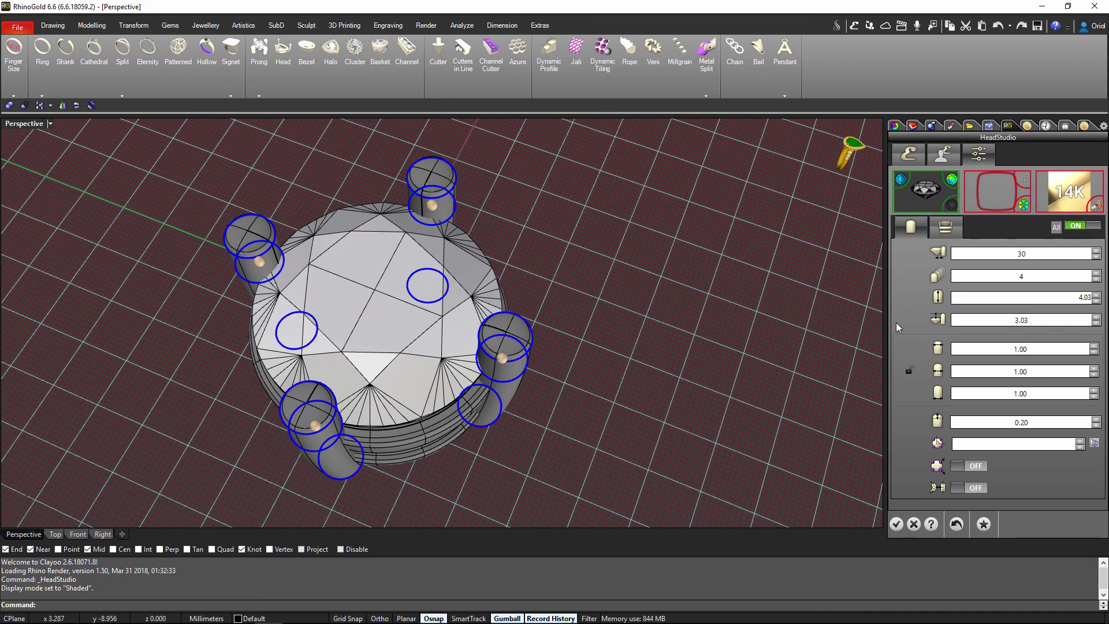
text(4)
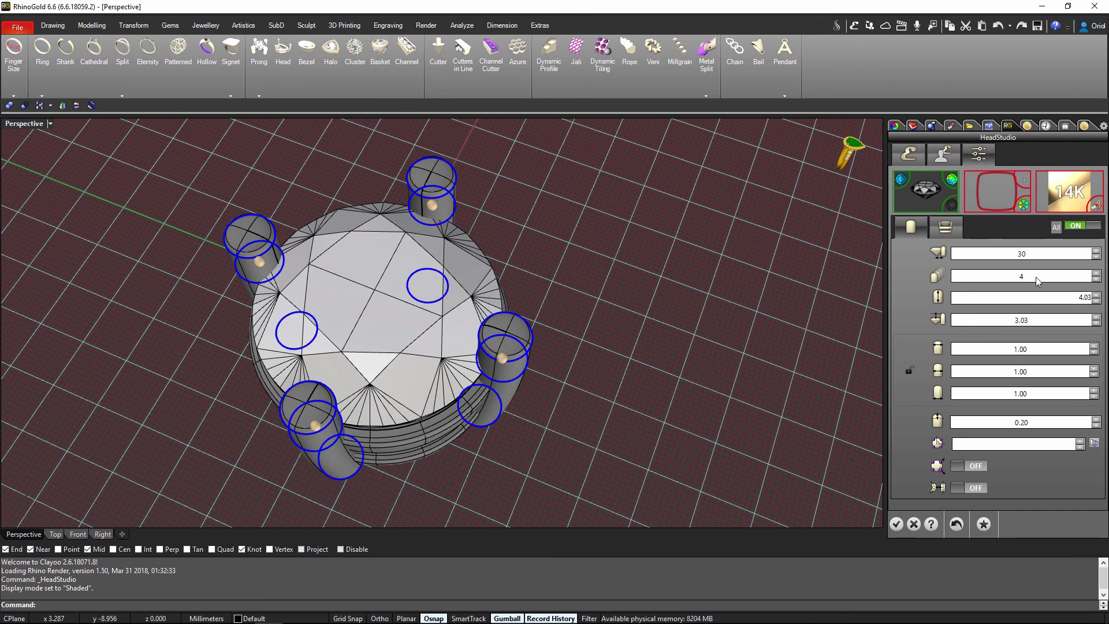
Raise the prong count from 4 to 6 and inspect the six-prong head from several angles.
click(1095, 274)
click(1095, 274)
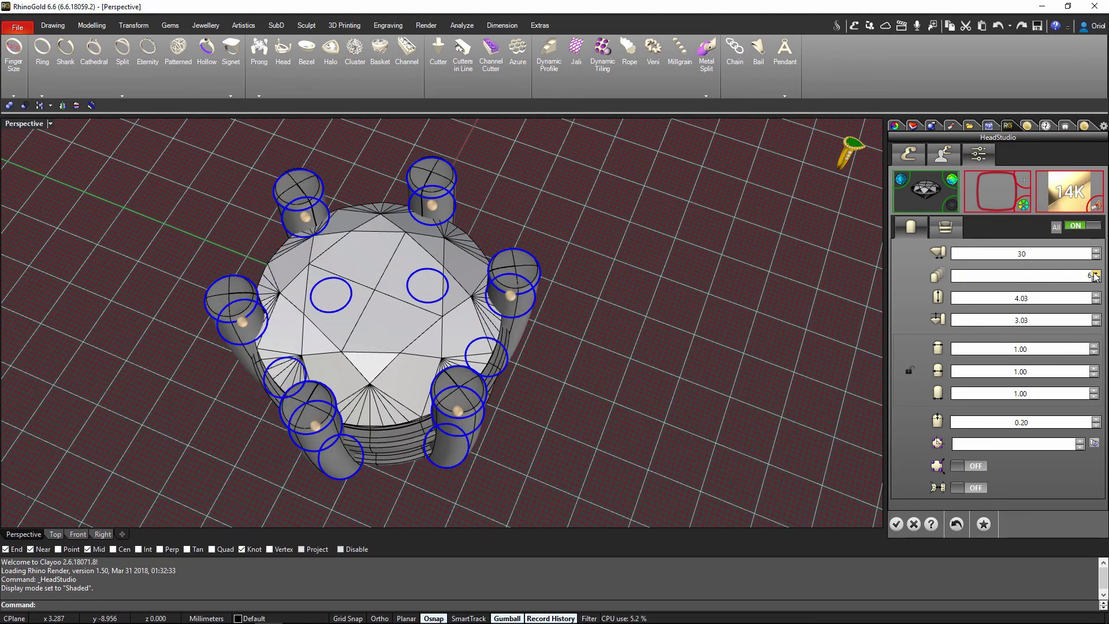
right_drag(647, 300, 675, 281)
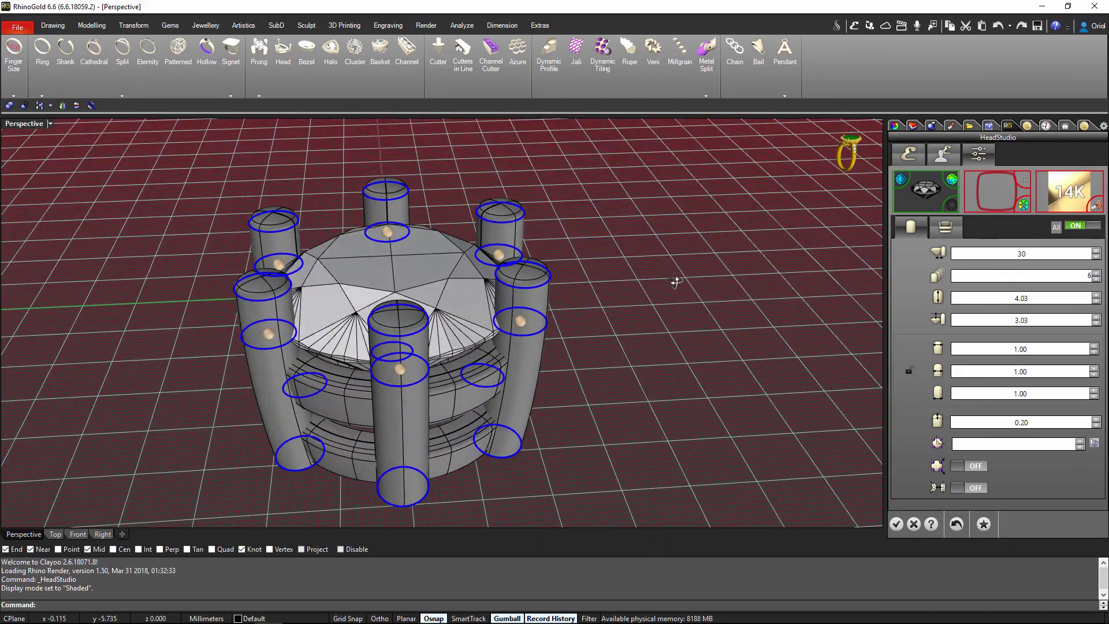
right_drag(602, 329, 648, 282)
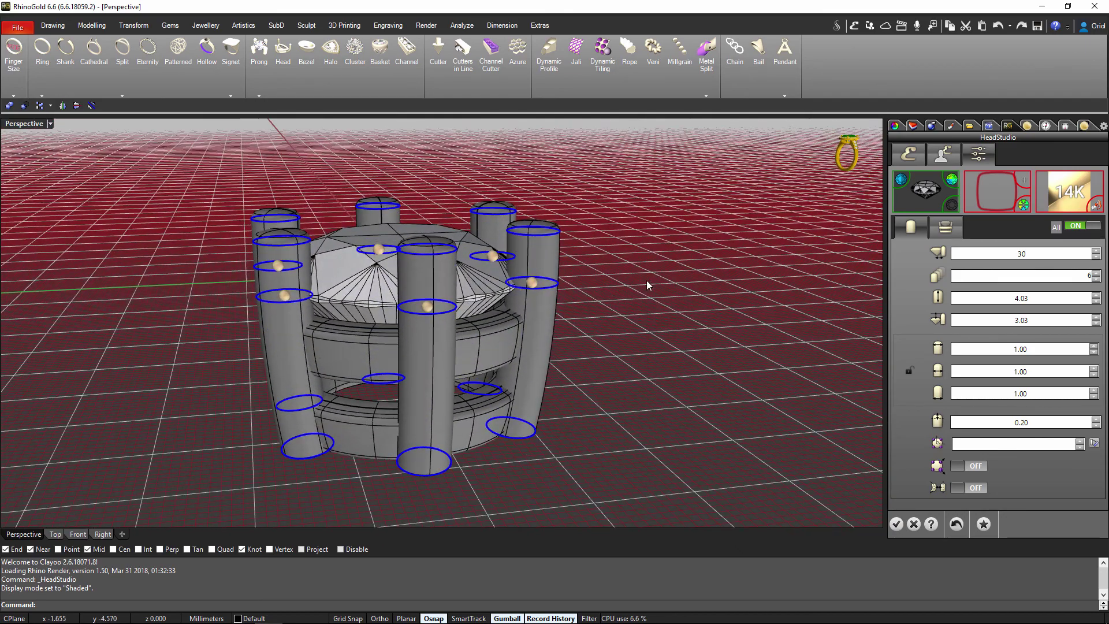
right_drag(730, 306, 715, 324)
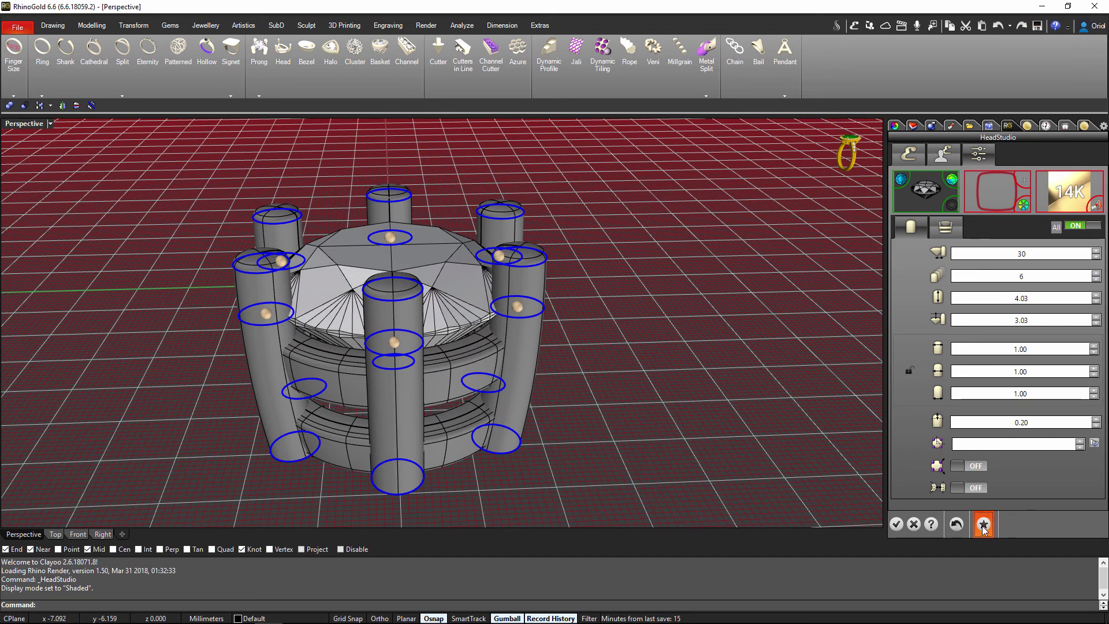
Save the six-prong head as the 'Head demo' preset and view the saved heads library.
click(984, 526)
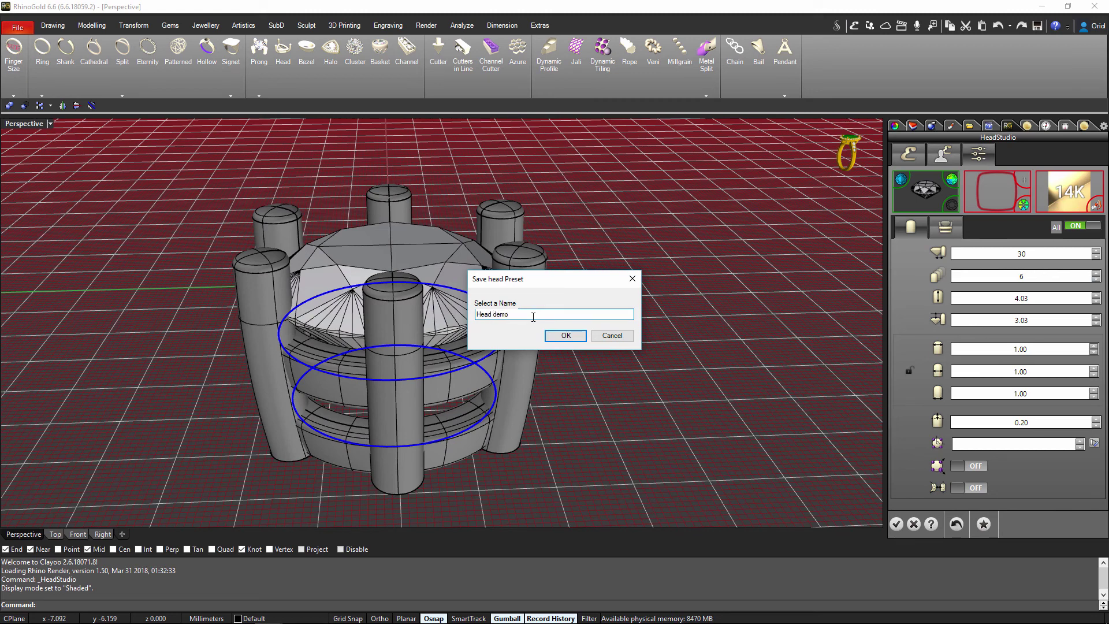
click(556, 337)
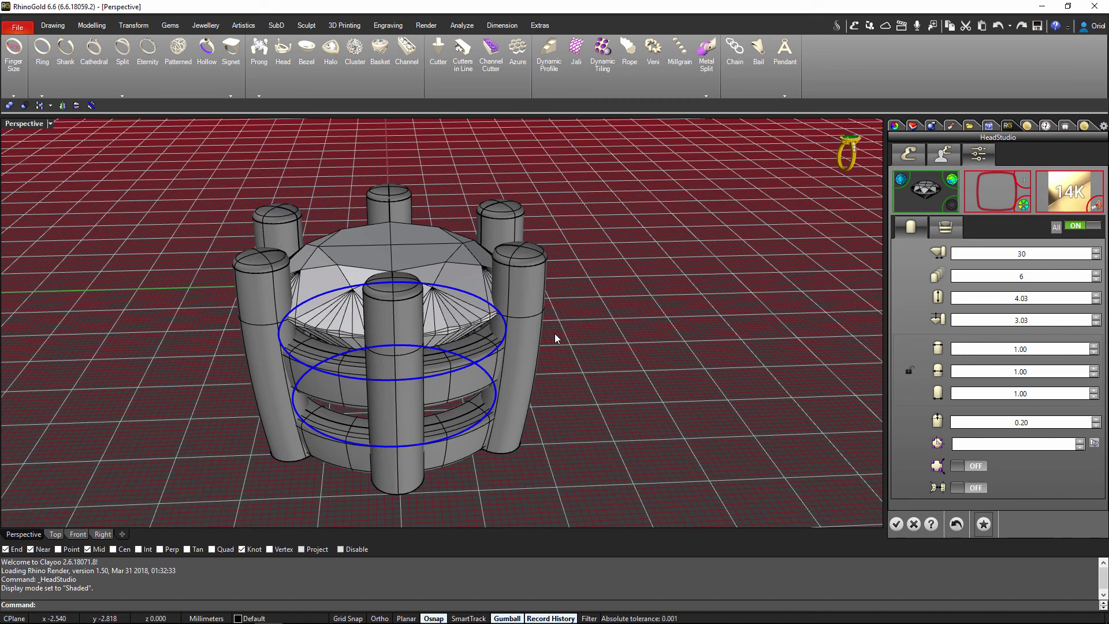
click(939, 161)
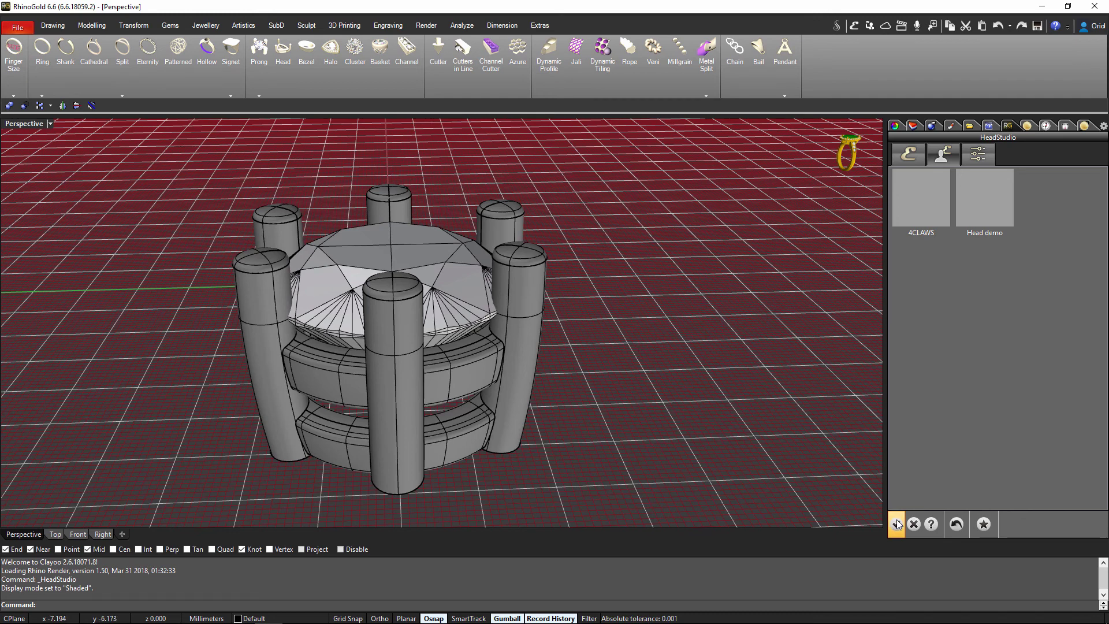
Browse the HeadStudio head library, then accept the six-prong head into the model.
click(913, 158)
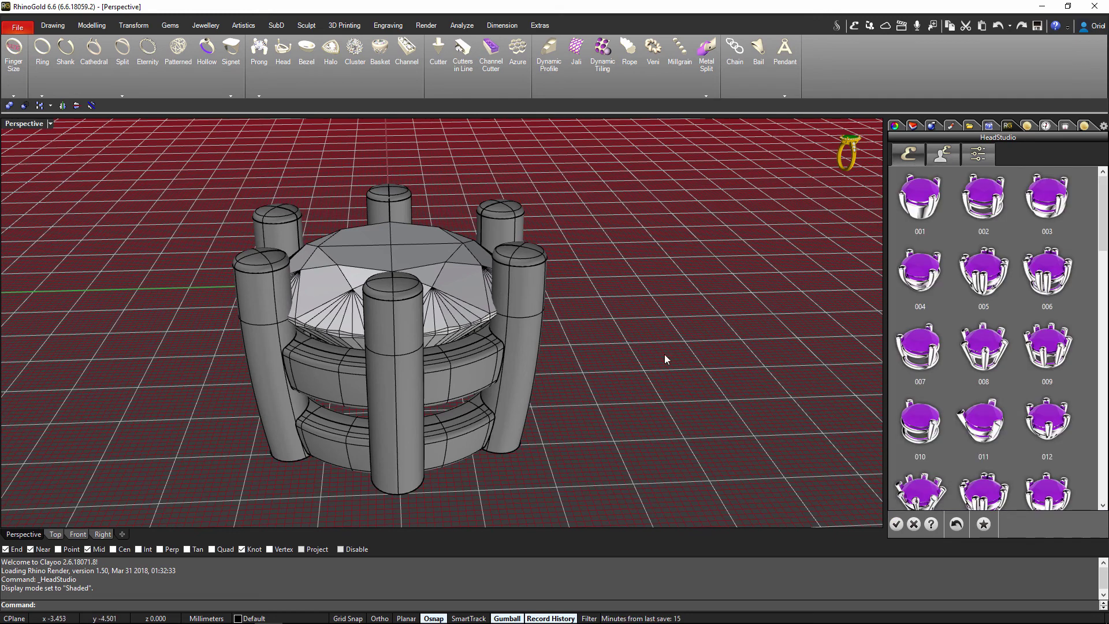
click(897, 525)
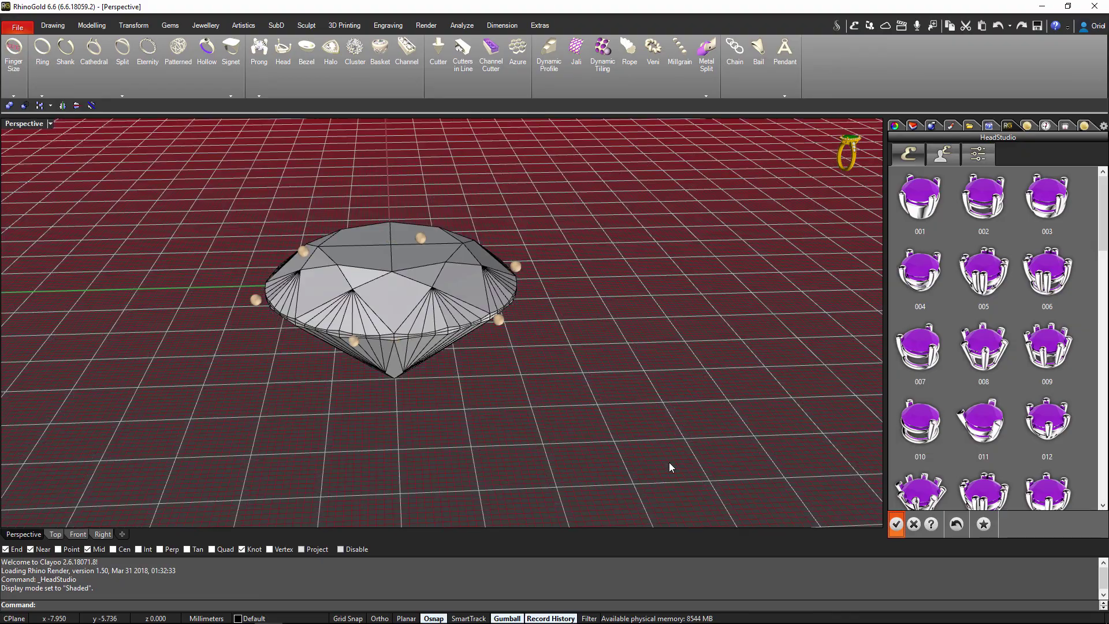
right_drag(569, 389, 622, 401)
Select the diamond inside the head and open its Gem Studio settings.
click(473, 197)
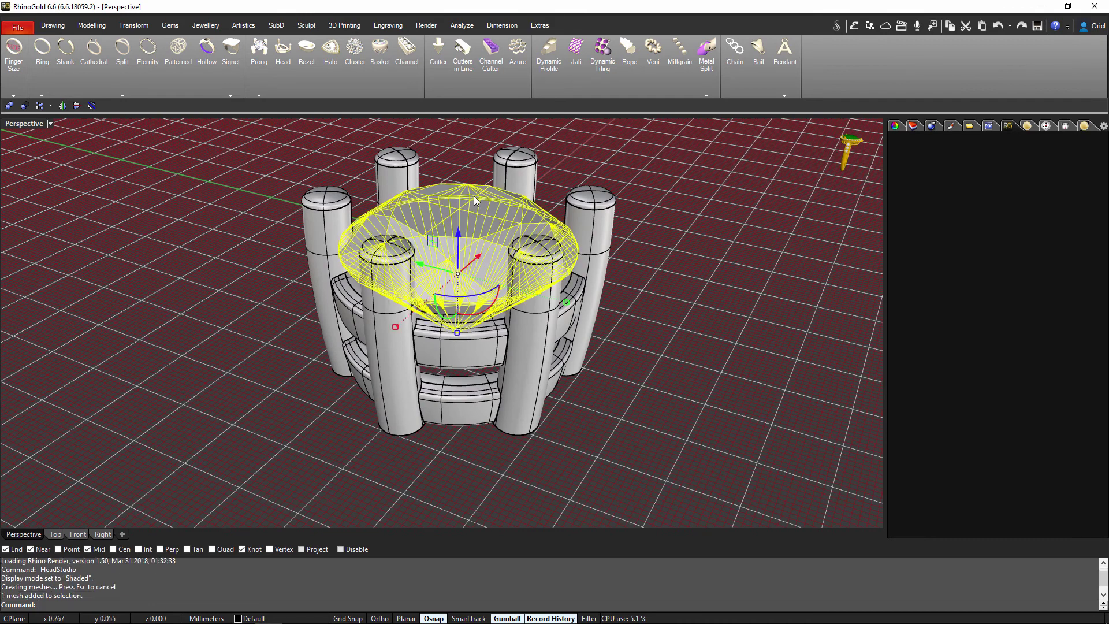
middle_click(701, 293)
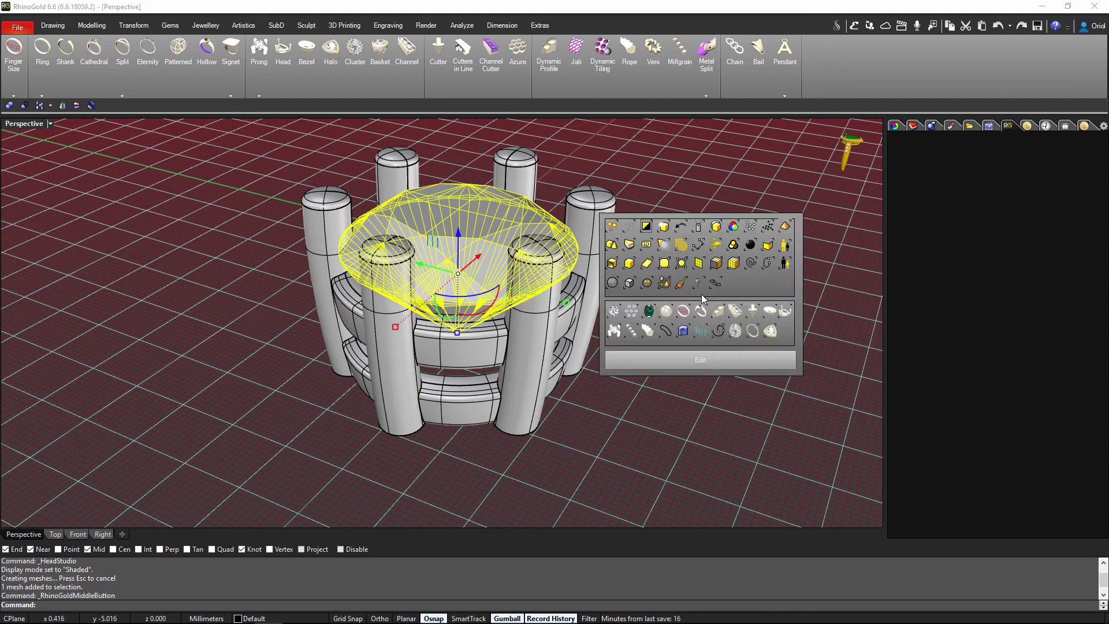
click(700, 361)
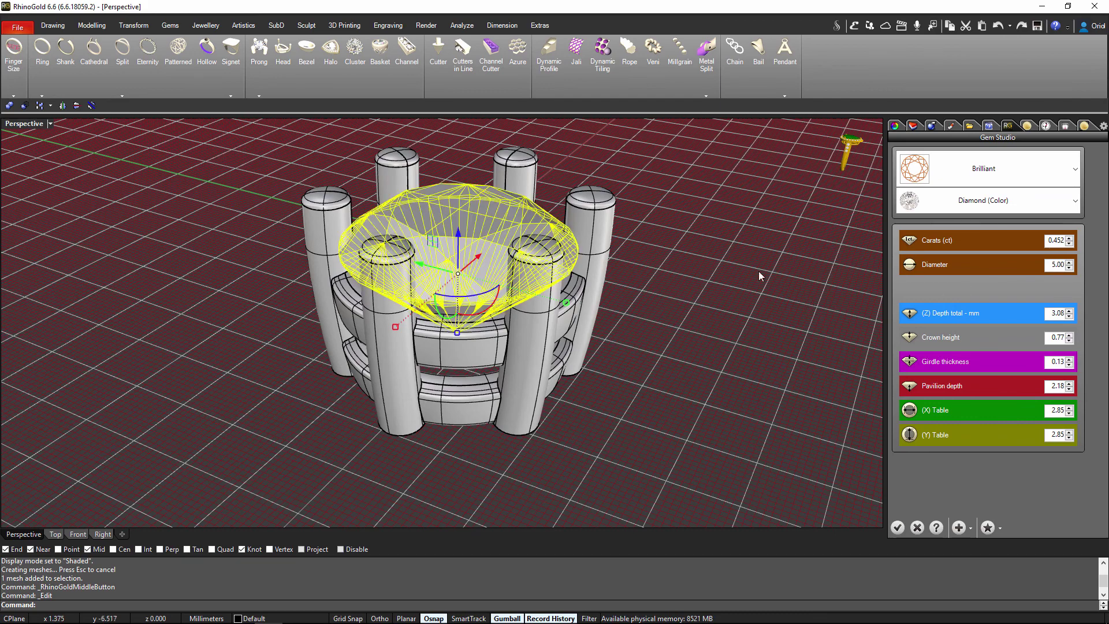
right_drag(716, 326, 785, 302)
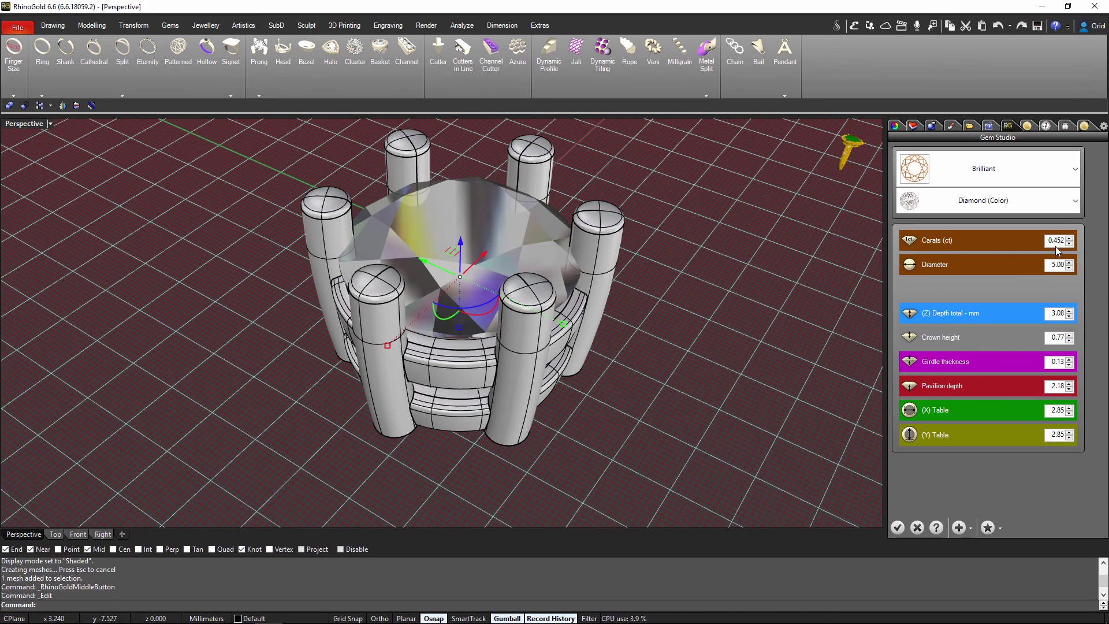
Set the brilliant diamond to 0.6 carats, apply it, and inspect the refitted prongs.
double_click(1057, 241)
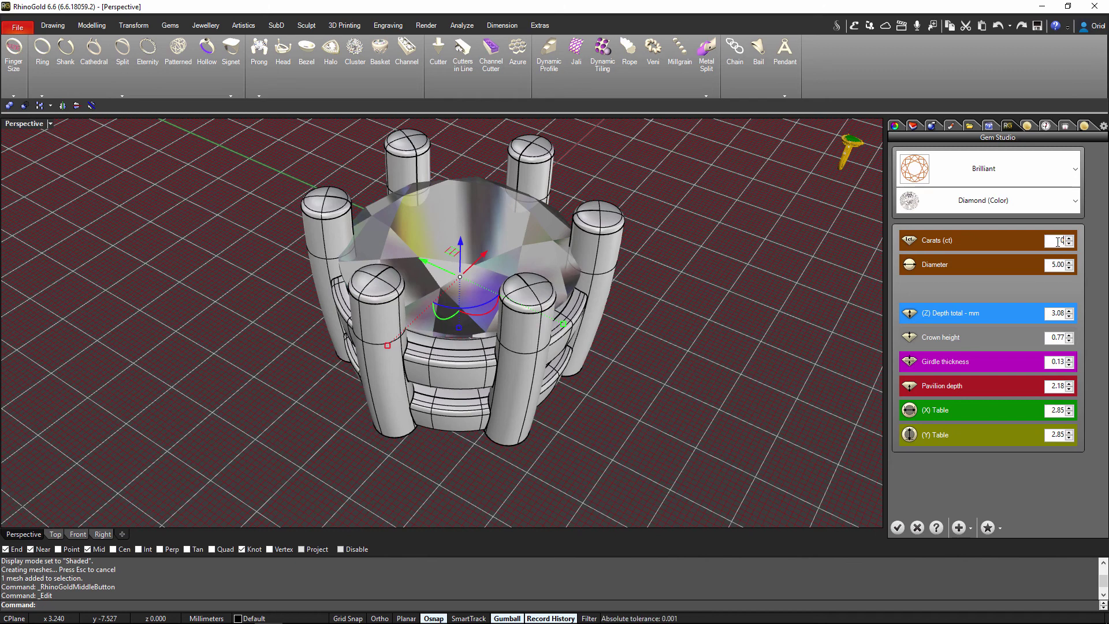
text(0.6)
key(Return)
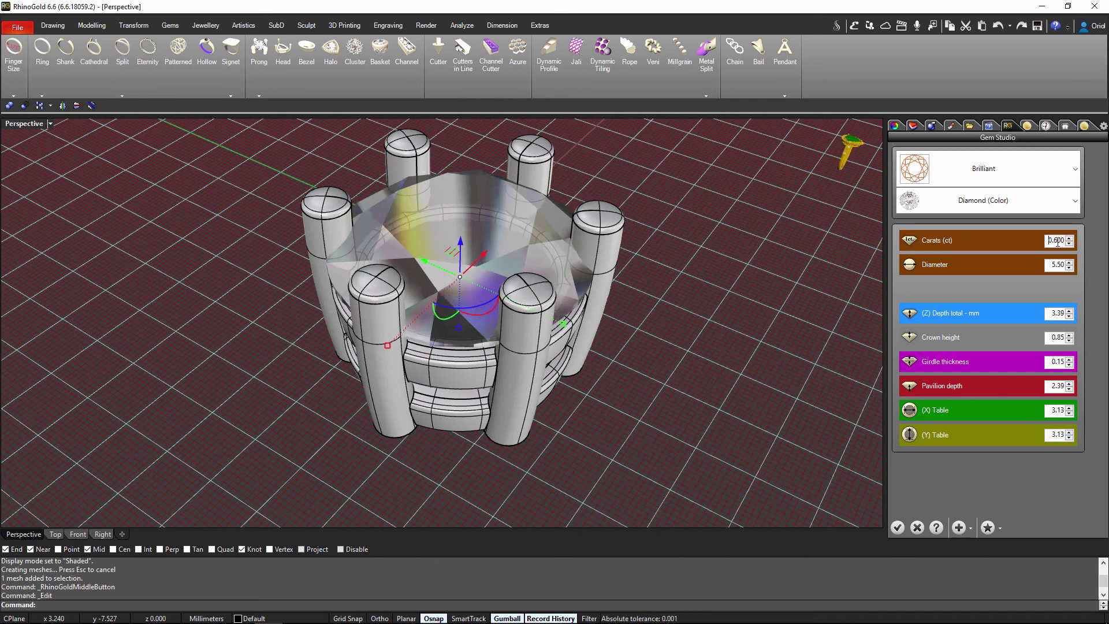
click(897, 527)
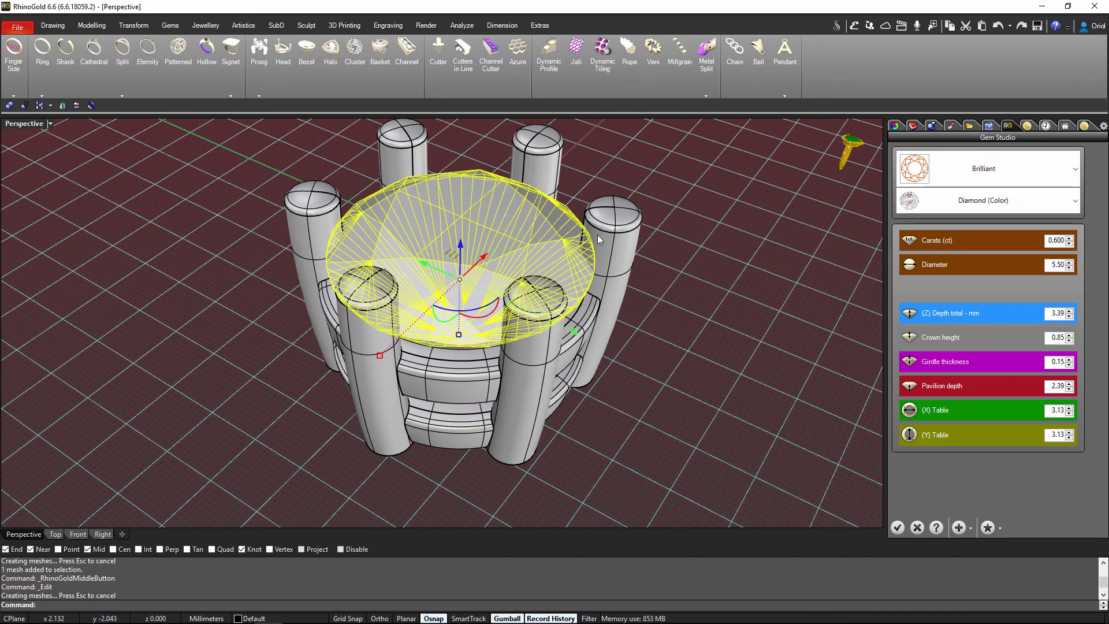
right_drag(638, 272, 568, 252)
click(693, 296)
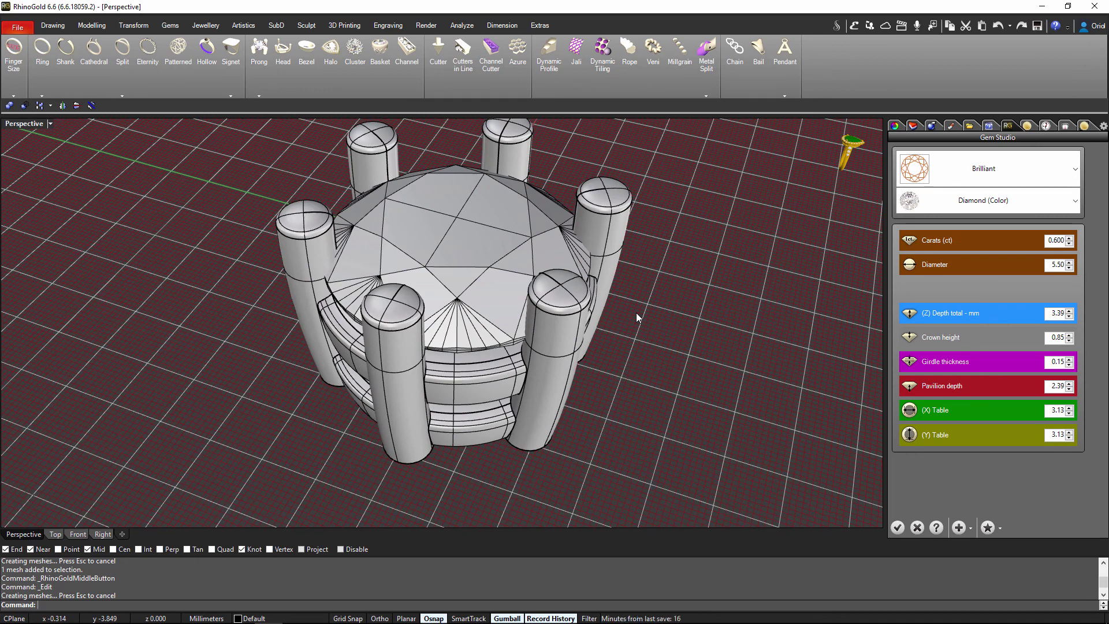
right_drag(611, 325, 537, 281)
right_drag(443, 424, 589, 321)
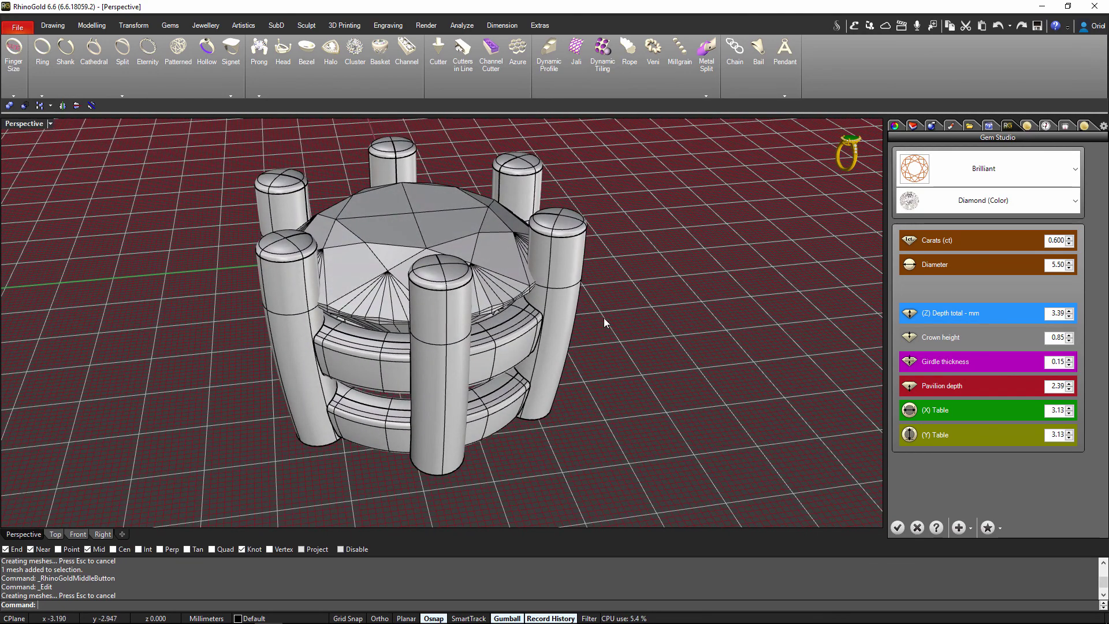
Confirm the 0.600 ct diamond and view the seated stone from several angles.
click(897, 527)
right_drag(737, 475, 752, 469)
shift+right_drag(694, 444, 703, 406)
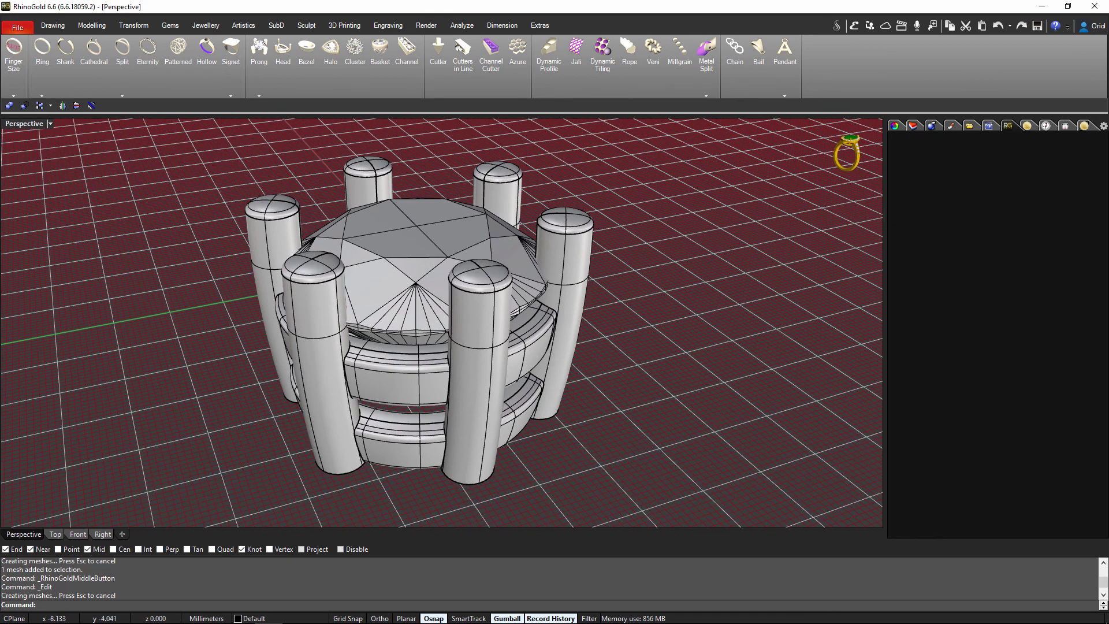
right_drag(751, 491, 760, 496)
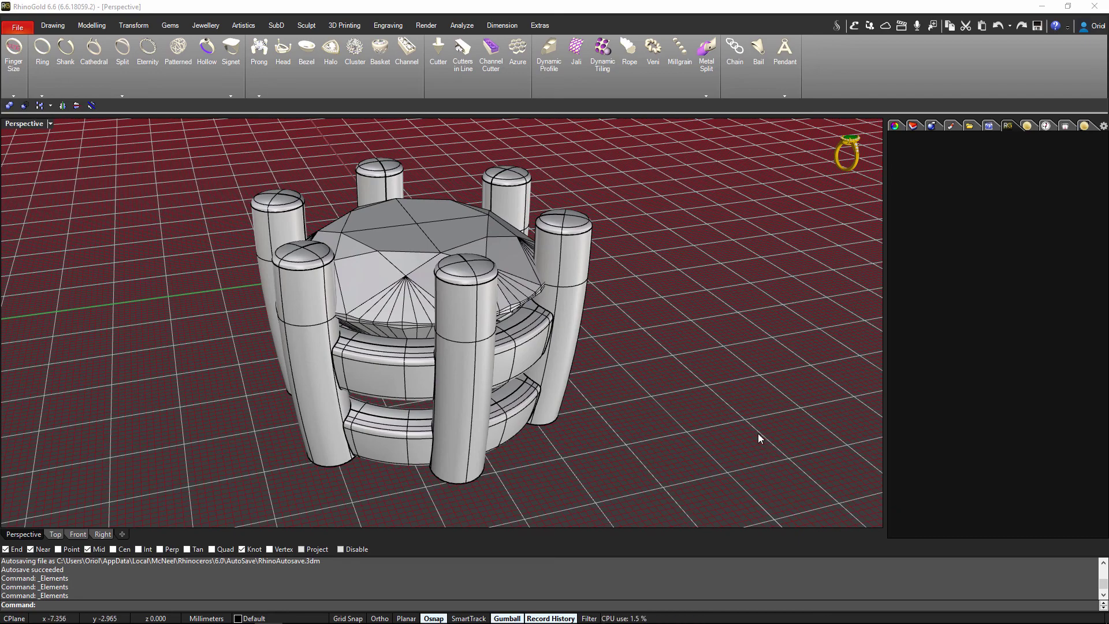
right_drag(758, 437, 626, 265)
right_drag(472, 331, 493, 352)
scroll(483, 379, up, 3)
scroll(483, 379, down, 3)
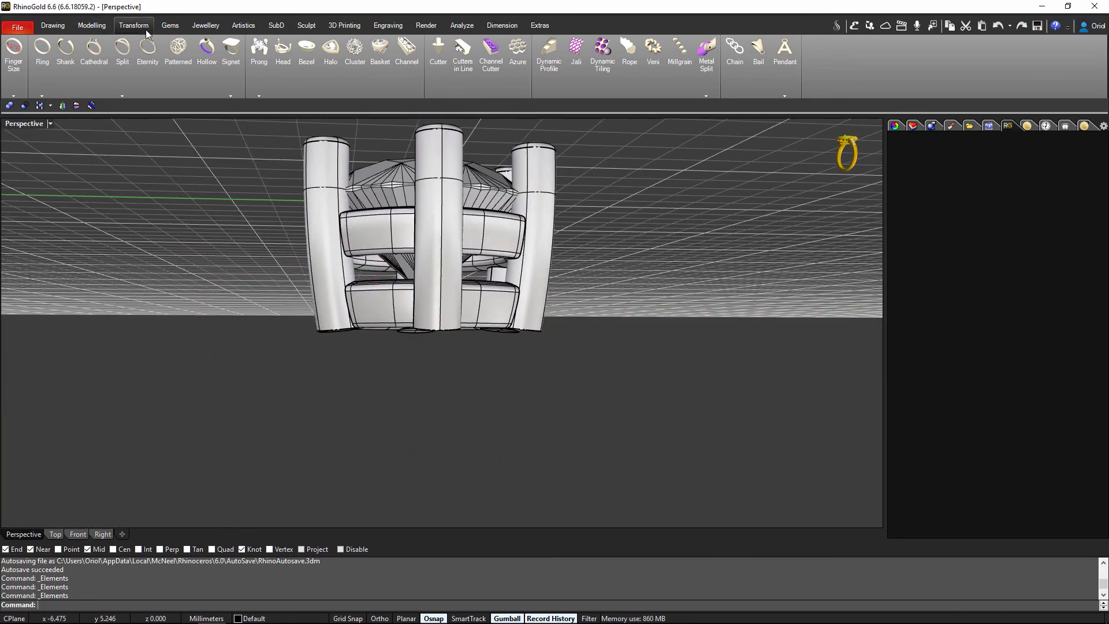
Draw a small solid box inside the prong head from the Modelling tab.
click(92, 26)
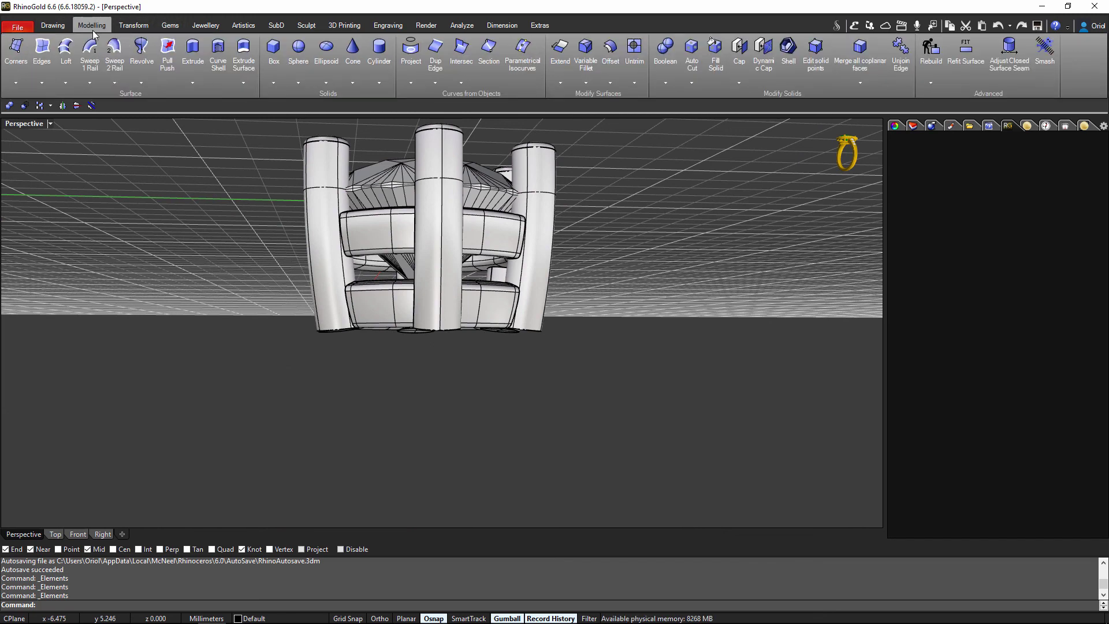
click(274, 62)
right_drag(389, 402, 366, 362)
click(374, 368)
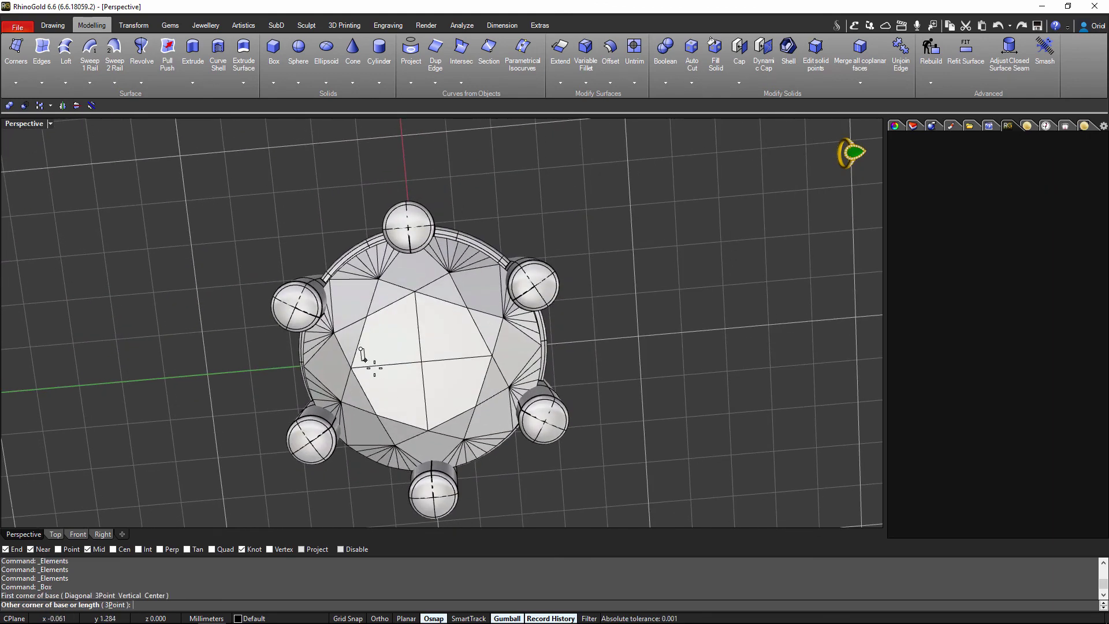
click(479, 370)
right_drag(479, 370, 498, 178)
click(496, 174)
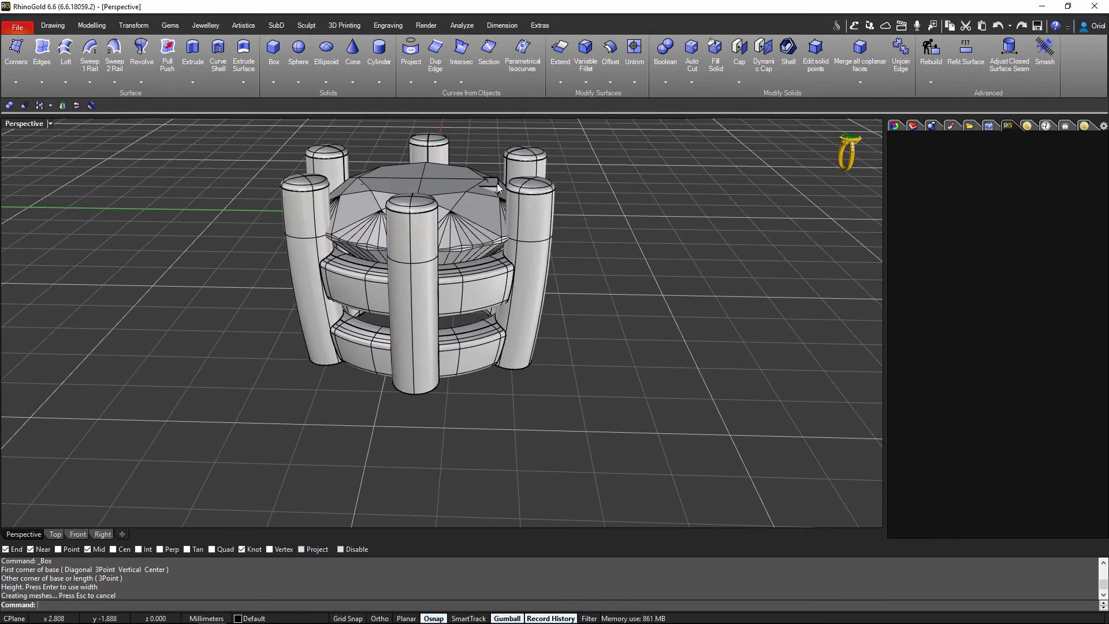
Select the new box and move it down below the gem.
click(496, 182)
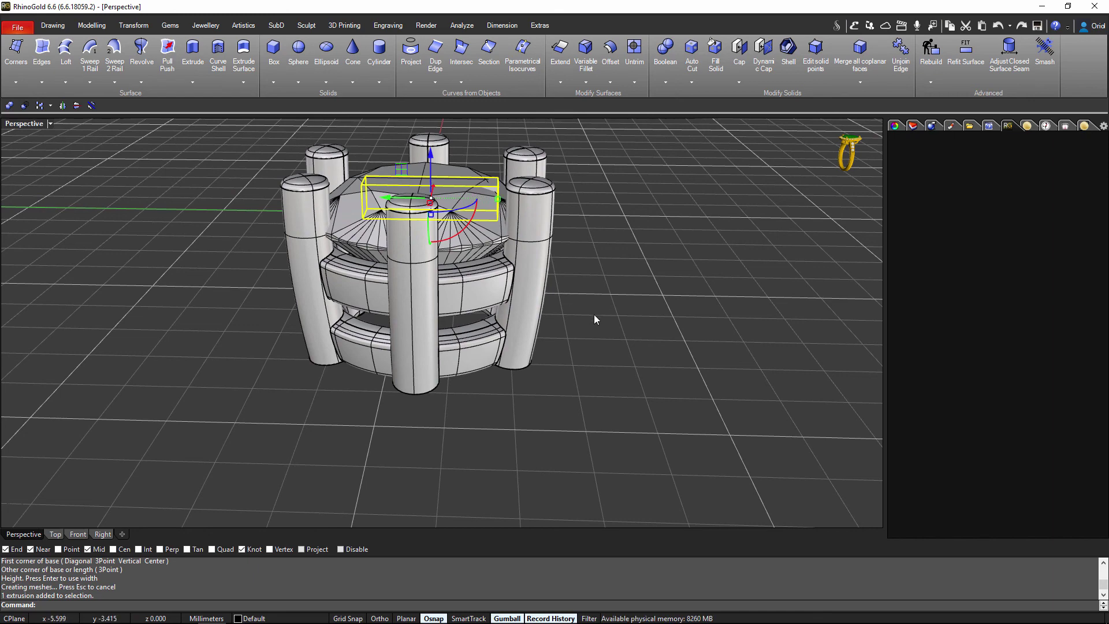
right_drag(541, 295, 451, 231)
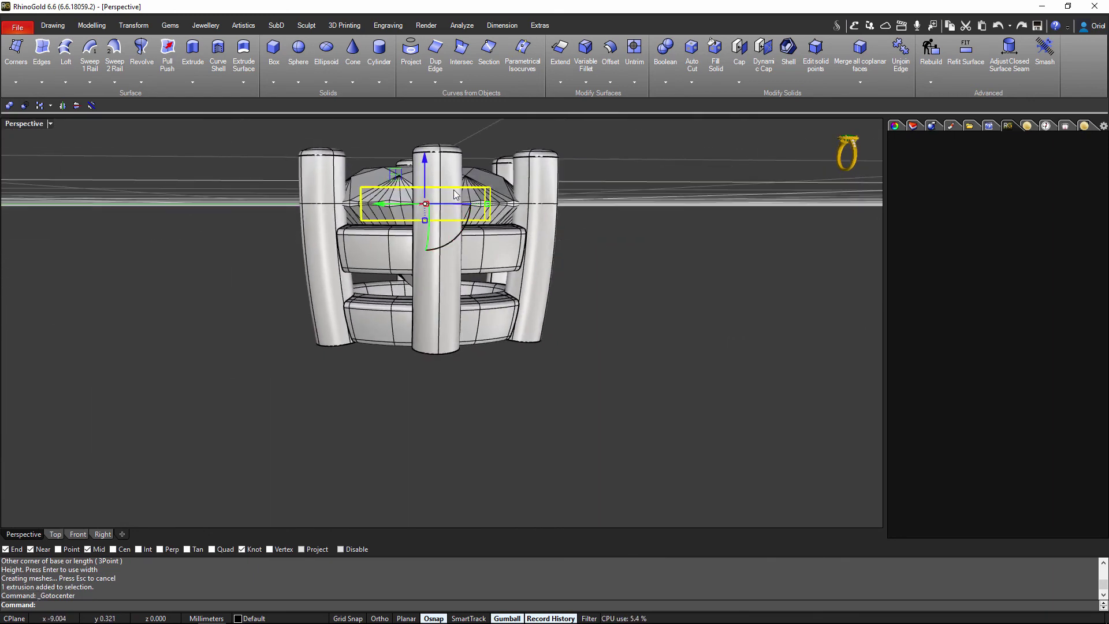
drag(427, 171, 425, 293)
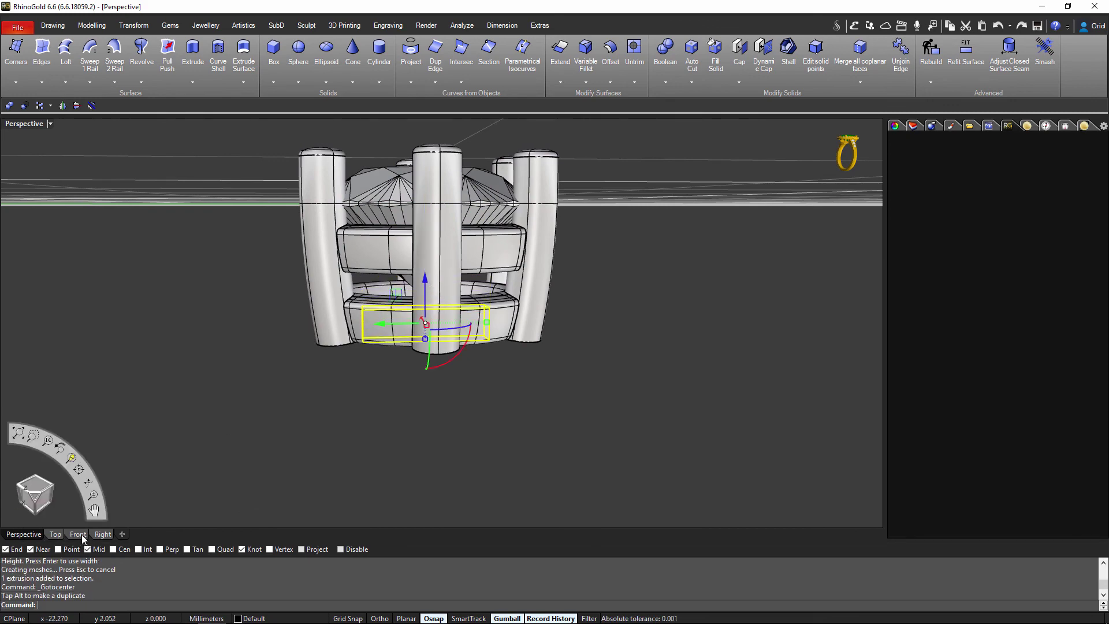
In Front view, move the box vertically with the gumball to sit under the diamond.
click(81, 535)
scroll(434, 406, up, 3)
right_drag(490, 259, 502, 373)
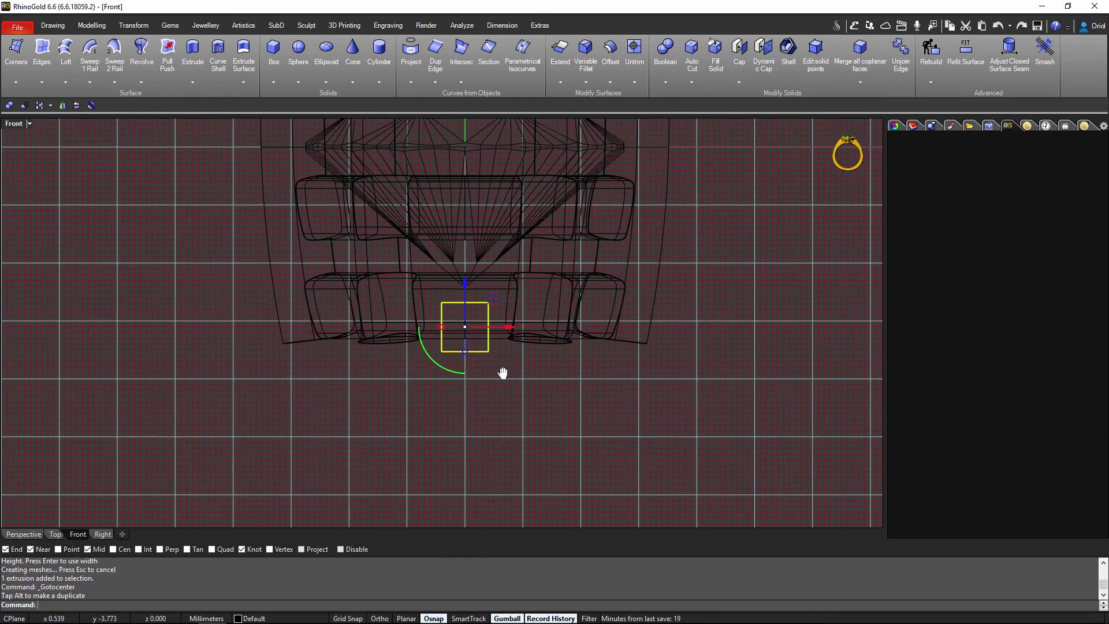
drag(463, 289, 465, 344)
drag(467, 289, 469, 281)
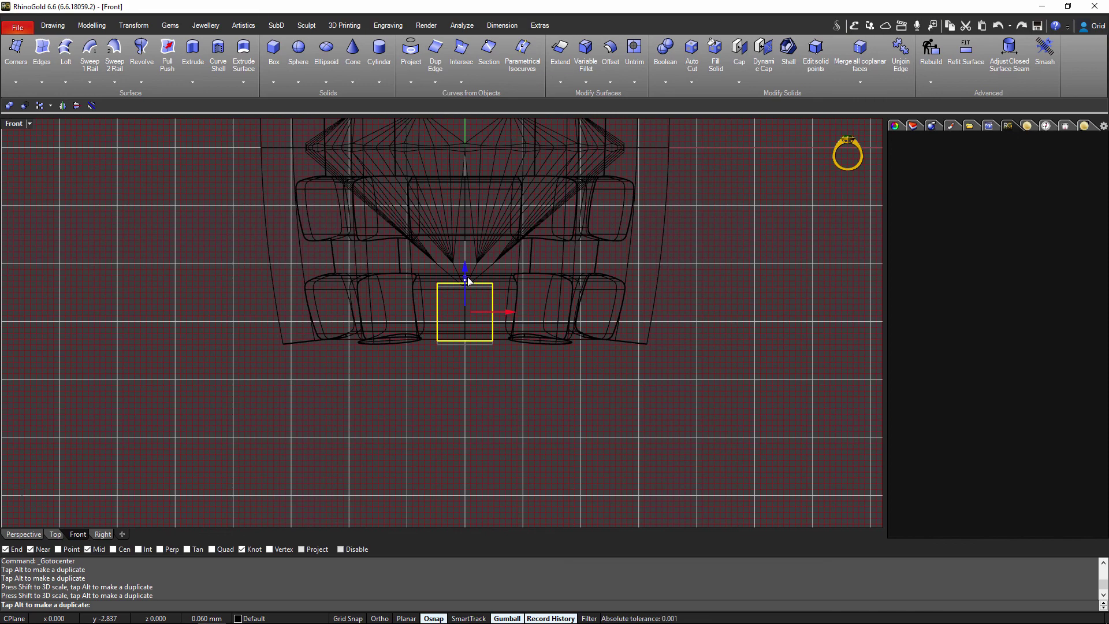
click(419, 422)
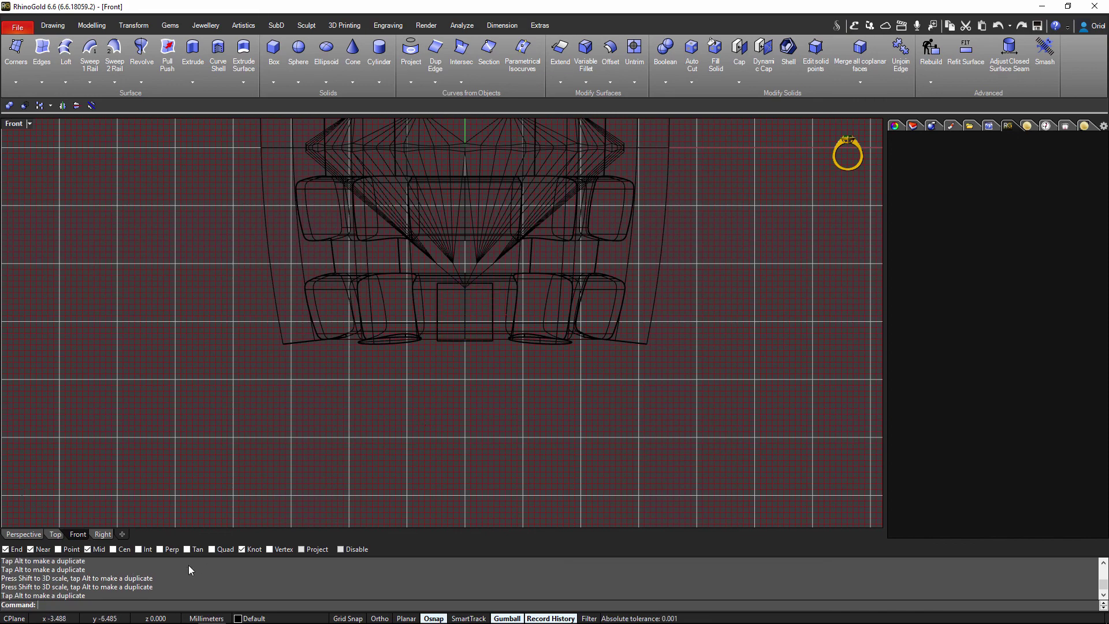
In Perspective, stretch the box into a bar across the head's base and check it.
click(25, 535)
right_drag(279, 462, 418, 306)
click(419, 311)
scroll(484, 334, up, 5)
drag(487, 333, 523, 351)
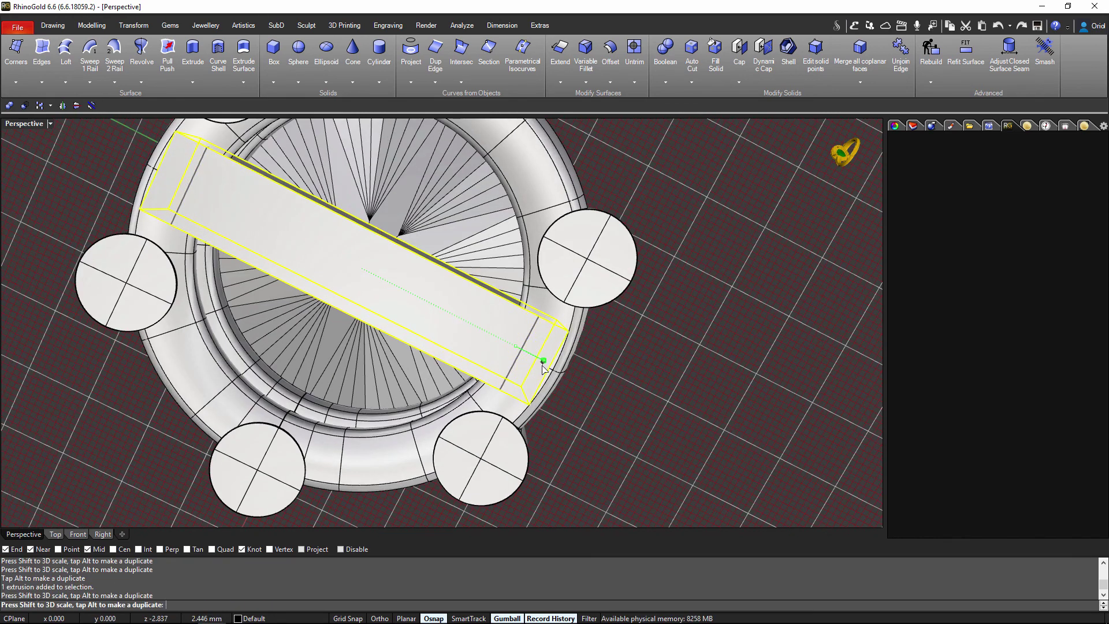
drag(542, 370, 541, 367)
right_drag(507, 321, 495, 338)
click(635, 332)
right_drag(636, 333, 587, 429)
scroll(421, 401, down, 5)
mouse_move(434, 391)
right_down()
mouse_move(422, 404)
mouse_move(428, 373)
right_up()
right_drag(460, 336, 695, 278)
right_drag(649, 320, 555, 310)
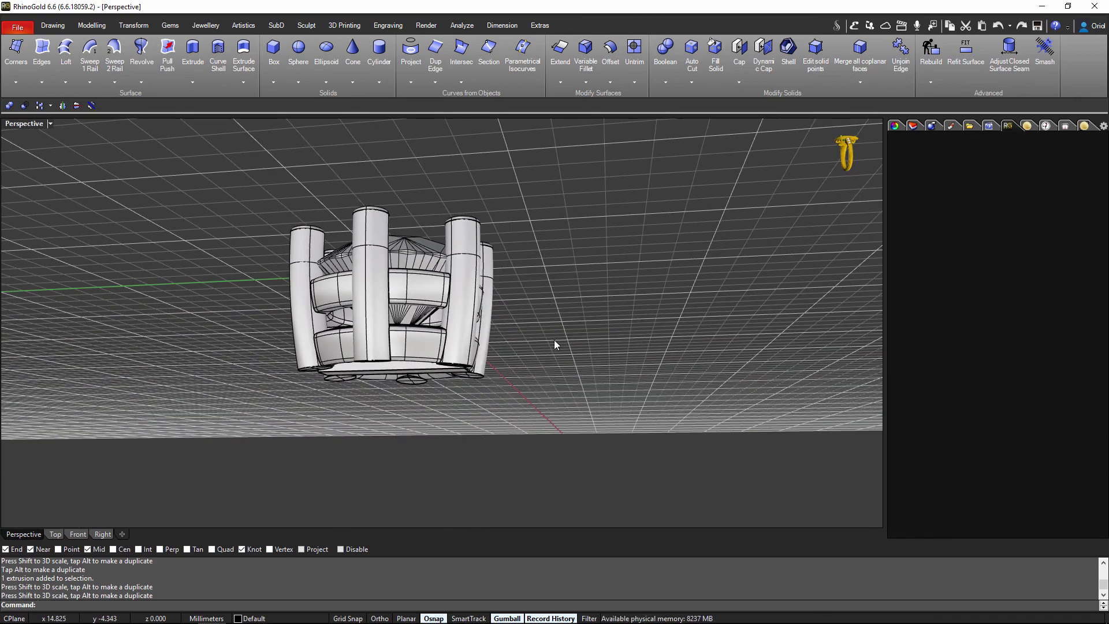
Insert earring back finding 007 from Elements > Findings in Alloy White.
click(855, 25)
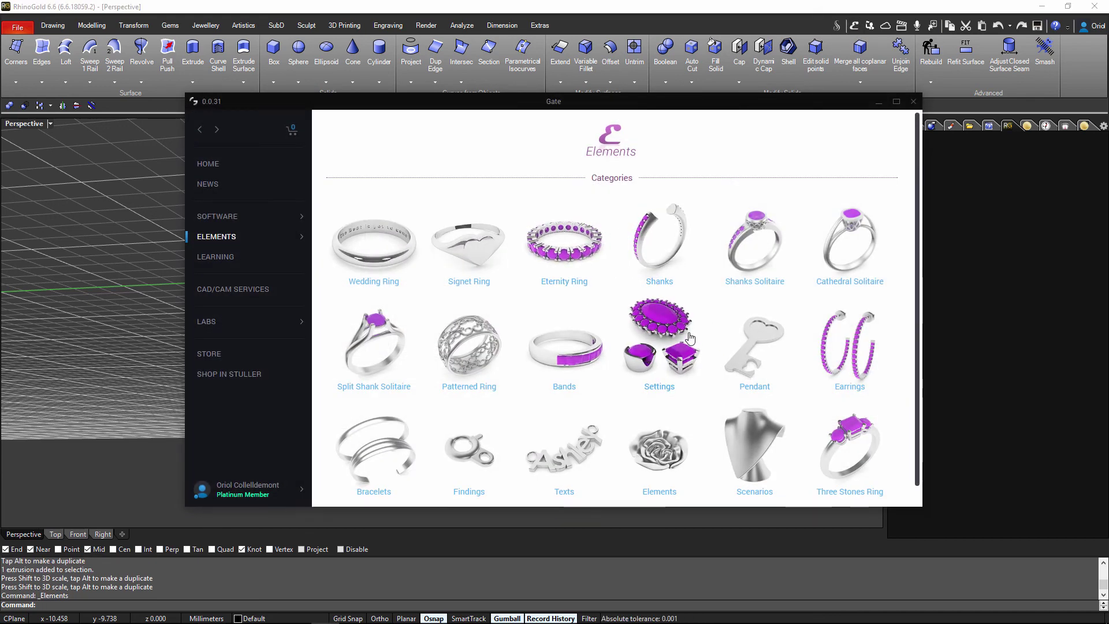
scroll(686, 338, down, 1)
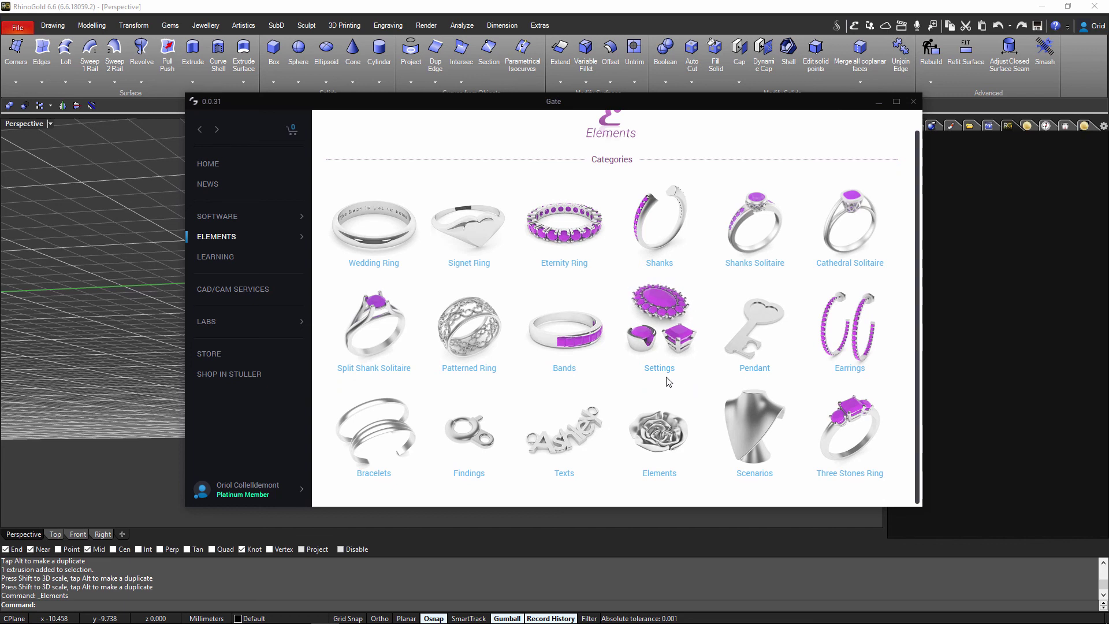
click(477, 456)
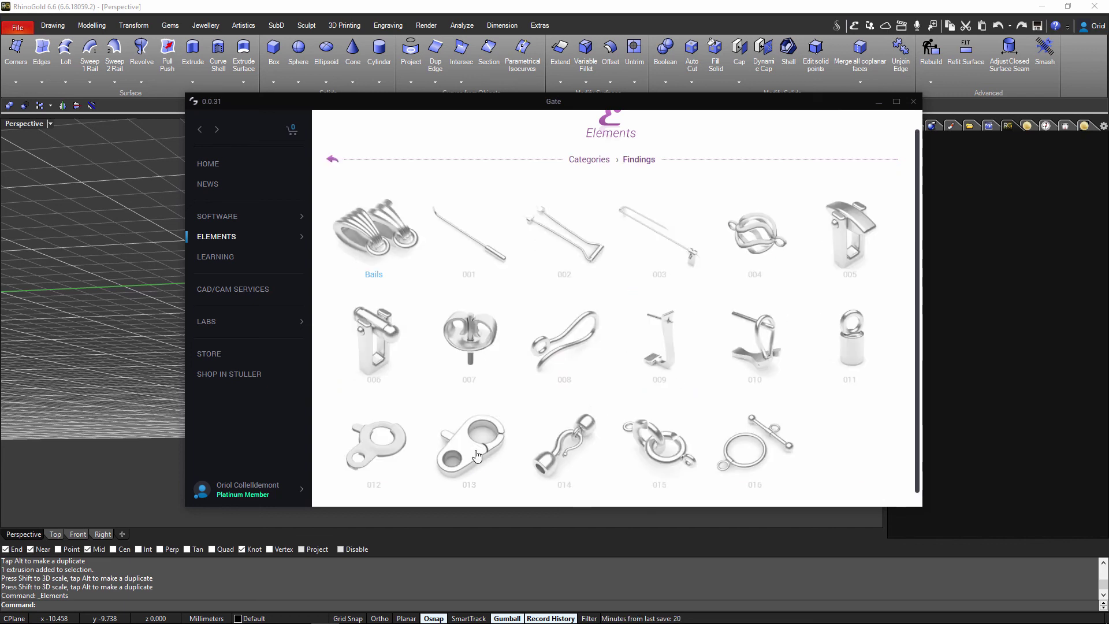
click(484, 341)
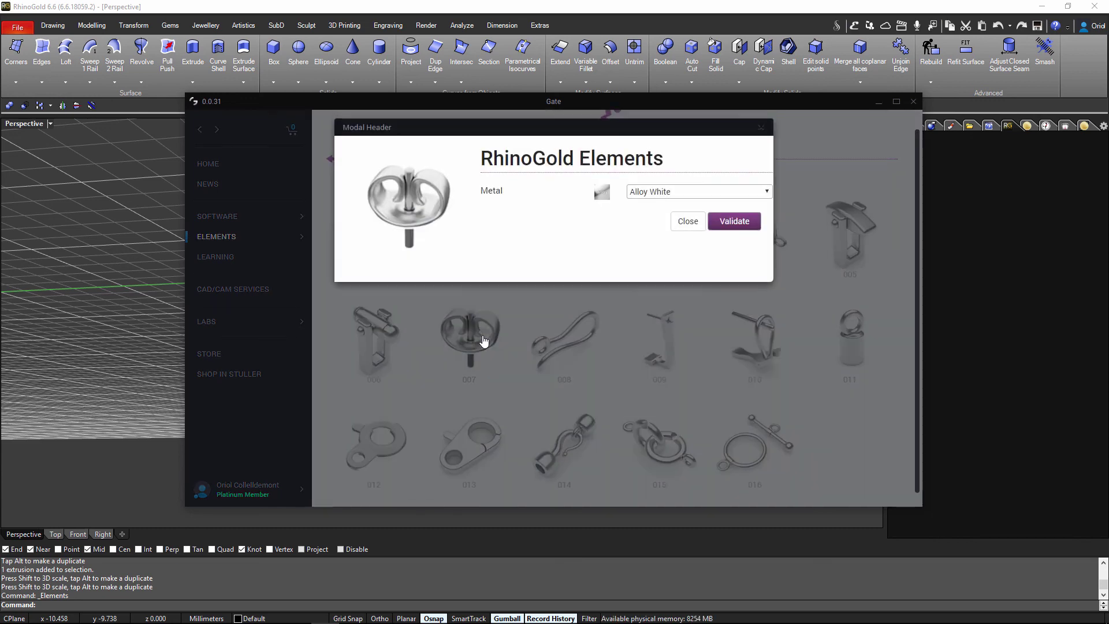
click(735, 221)
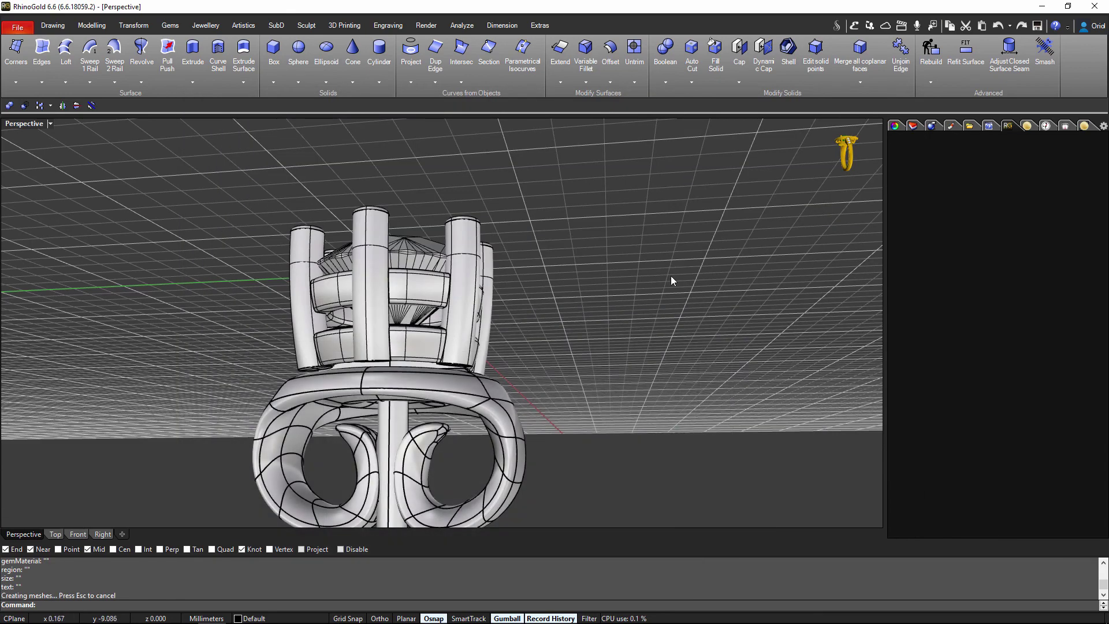
Drag the earring back down with the gumball so it sits below the head.
scroll(588, 301, down, 5)
right_drag(608, 336, 493, 296)
scroll(528, 328, up, 5)
click(511, 326)
scroll(501, 306, down, 5)
drag(464, 230, 476, 266)
click(591, 288)
right_drag(591, 289, 539, 371)
Window-select the head and all its earring parts.
scroll(571, 369, up, 5)
scroll(569, 358, down, 4)
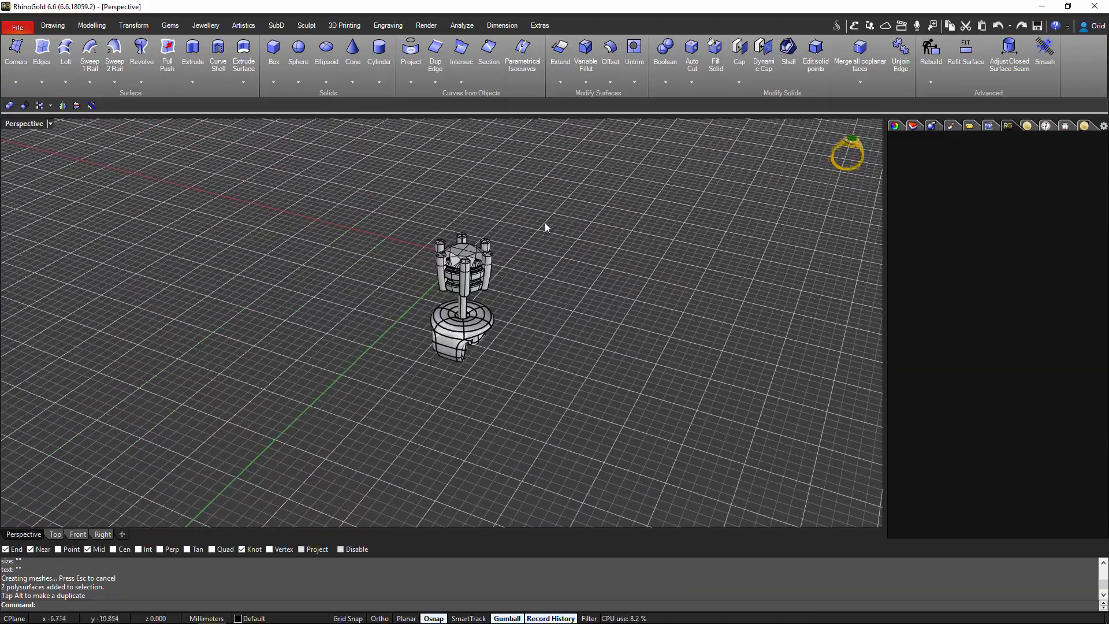
drag(421, 395, 419, 380)
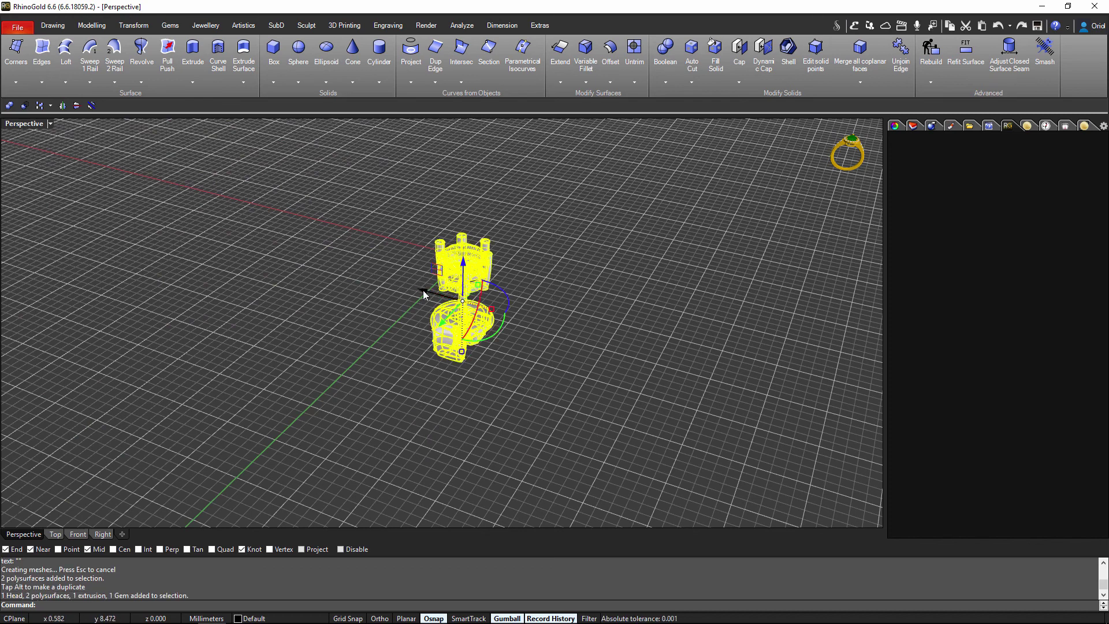
Copy the whole earring beside the original and select the duplicate.
click(133, 25)
click(38, 63)
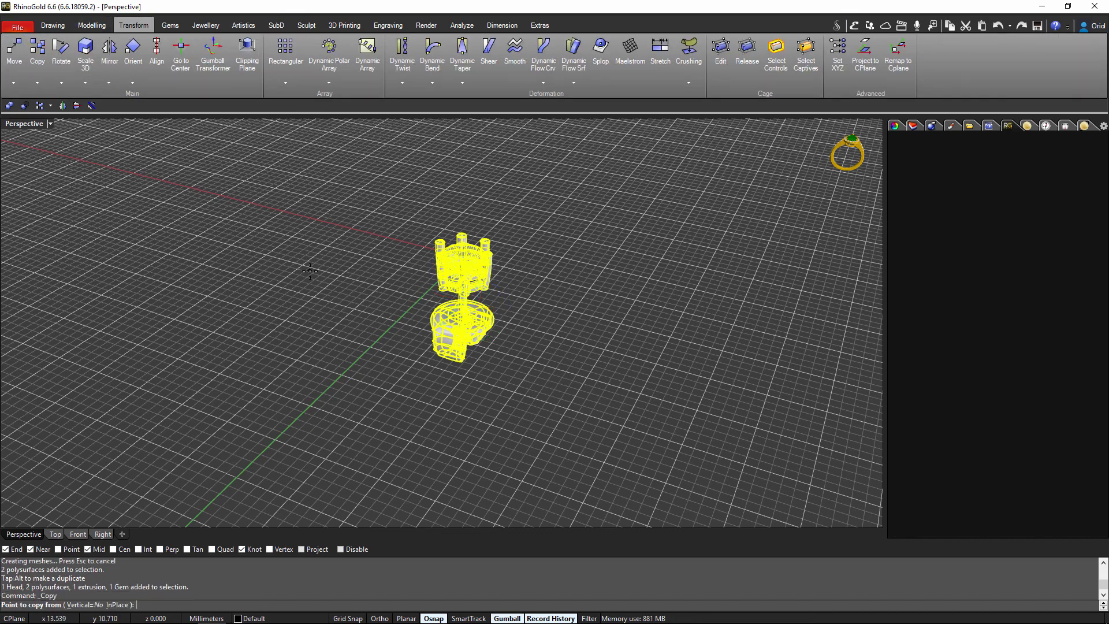
click(404, 313)
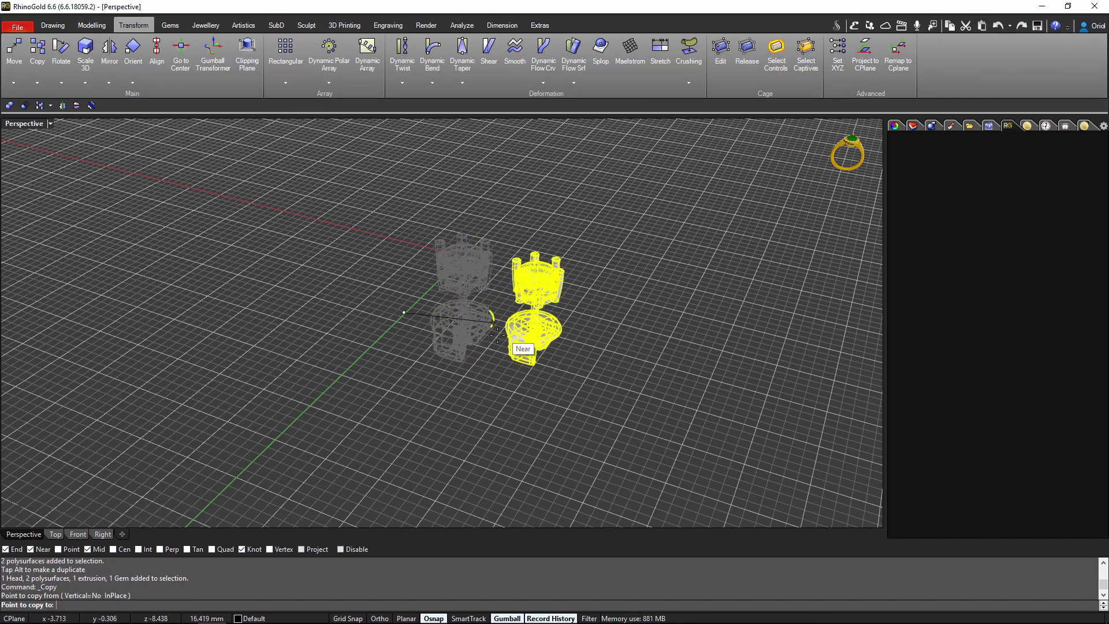
click(505, 342)
key(Return)
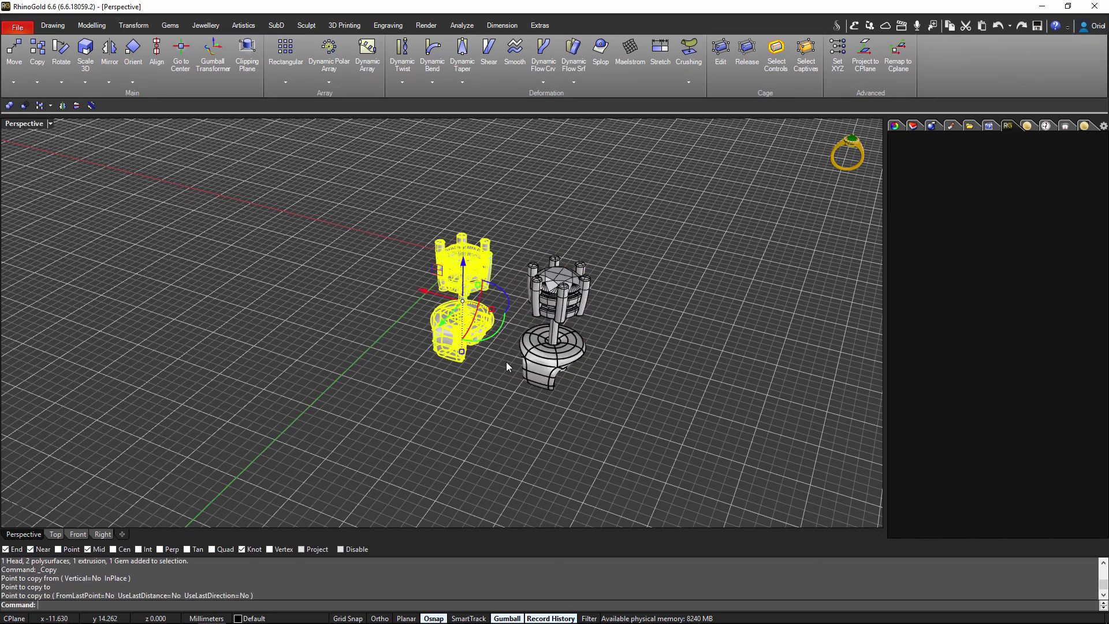
right_drag(693, 342, 667, 233)
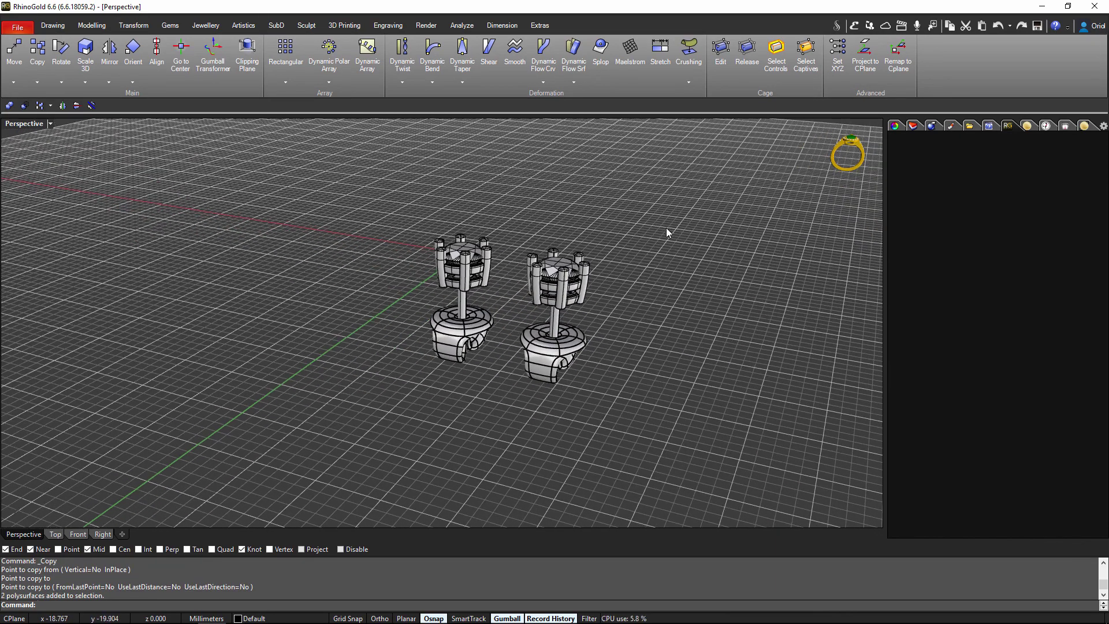
drag(534, 385, 531, 387)
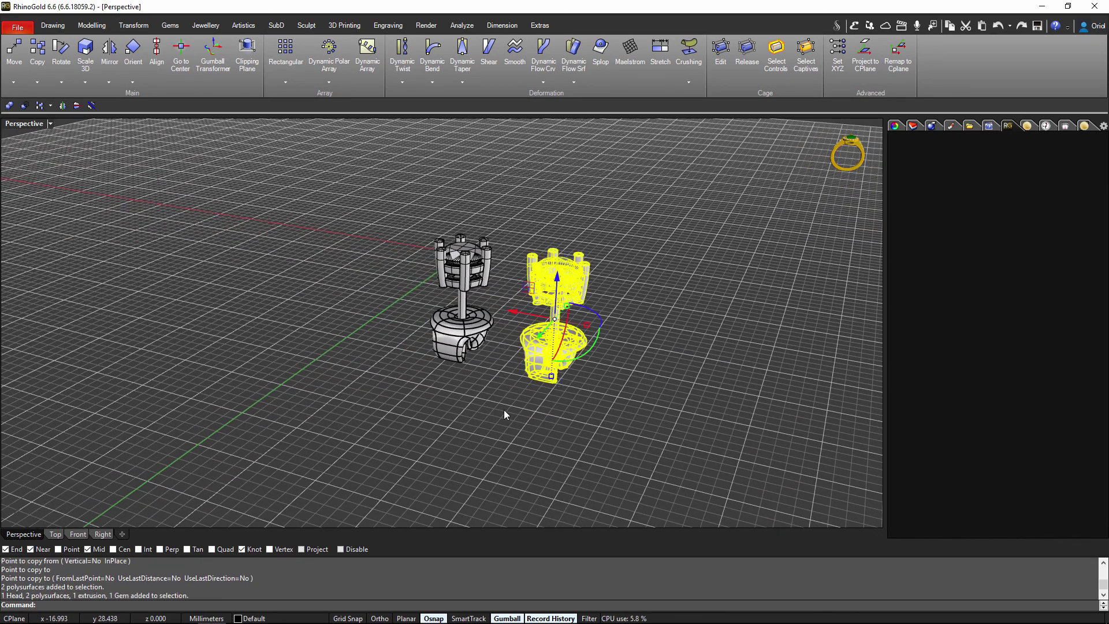
click(78, 534)
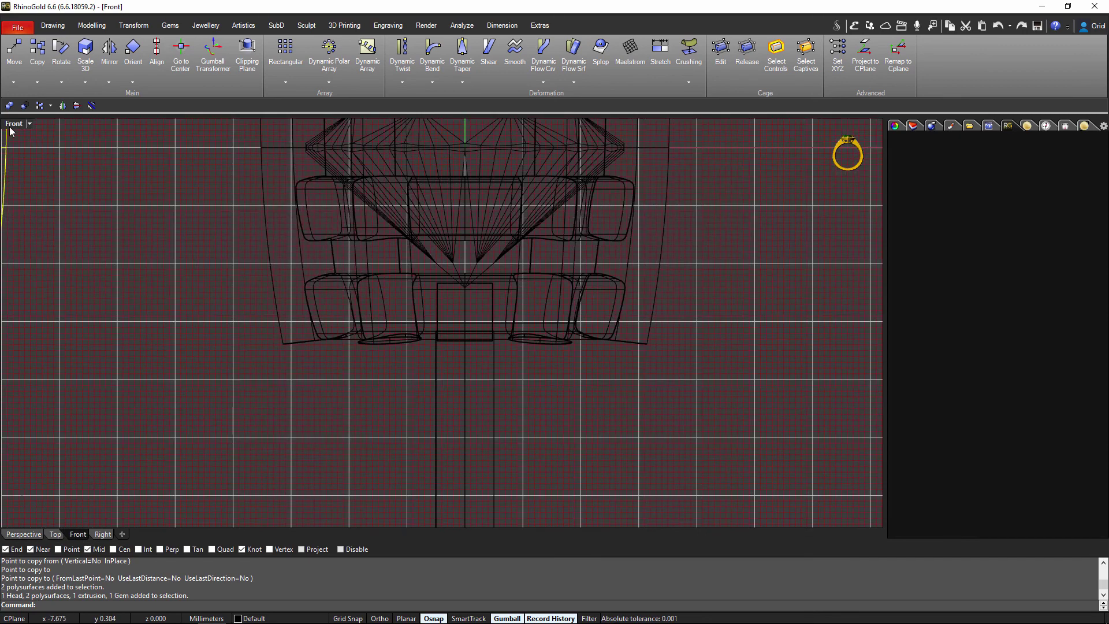
Restore four viewports, then rotate the copied earring in Right view and lower it.
double_click(10, 126)
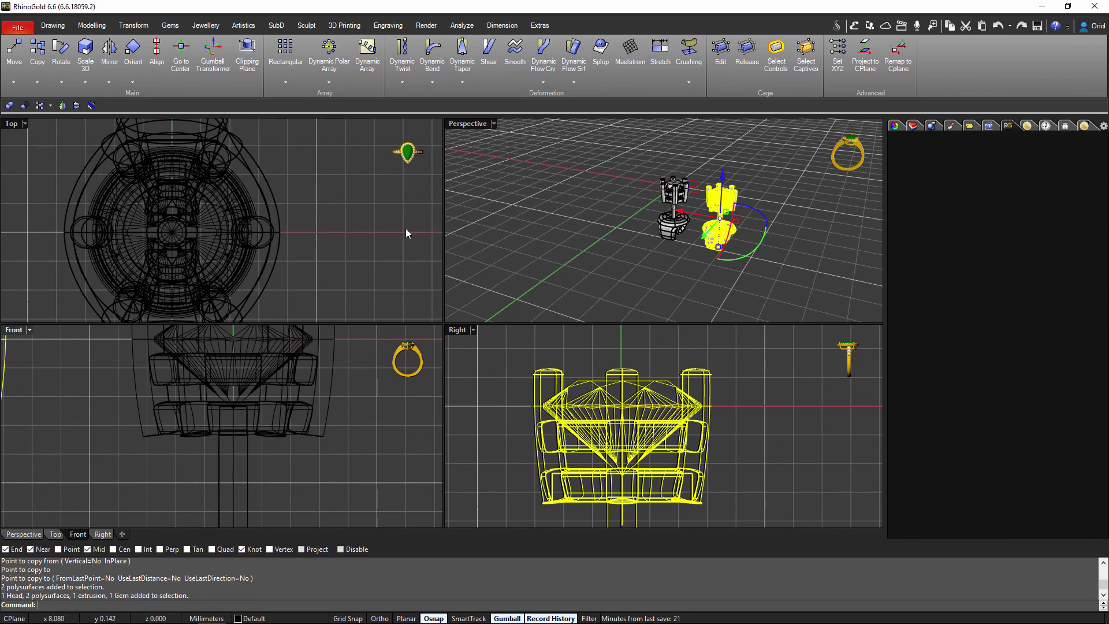
scroll(358, 234, down, 6)
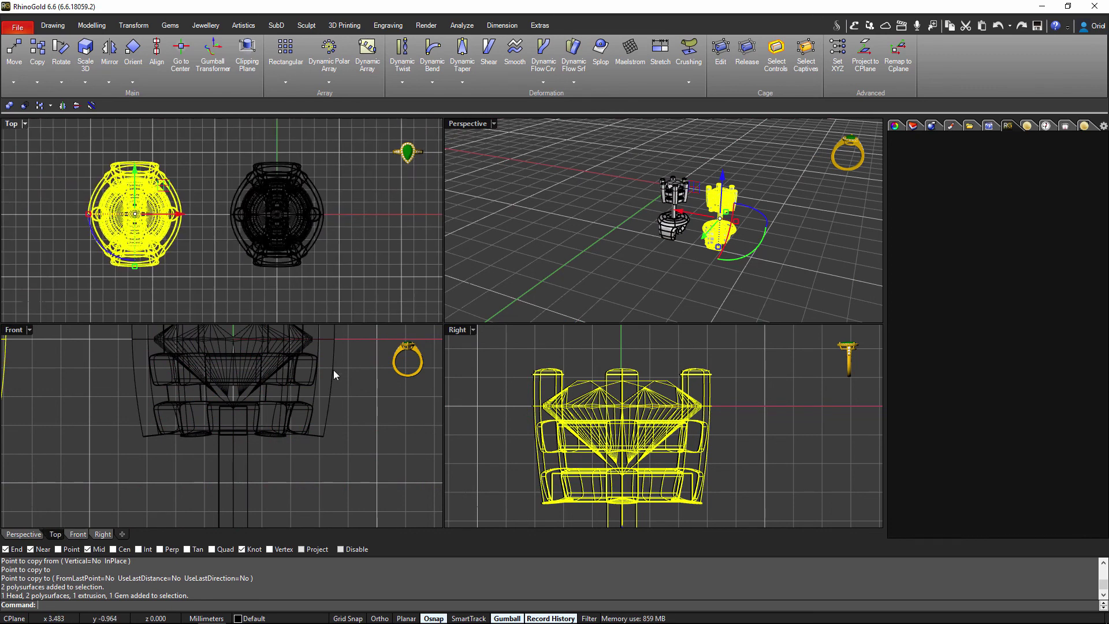
scroll(334, 375, down, 4)
right_drag(335, 396, 305, 421)
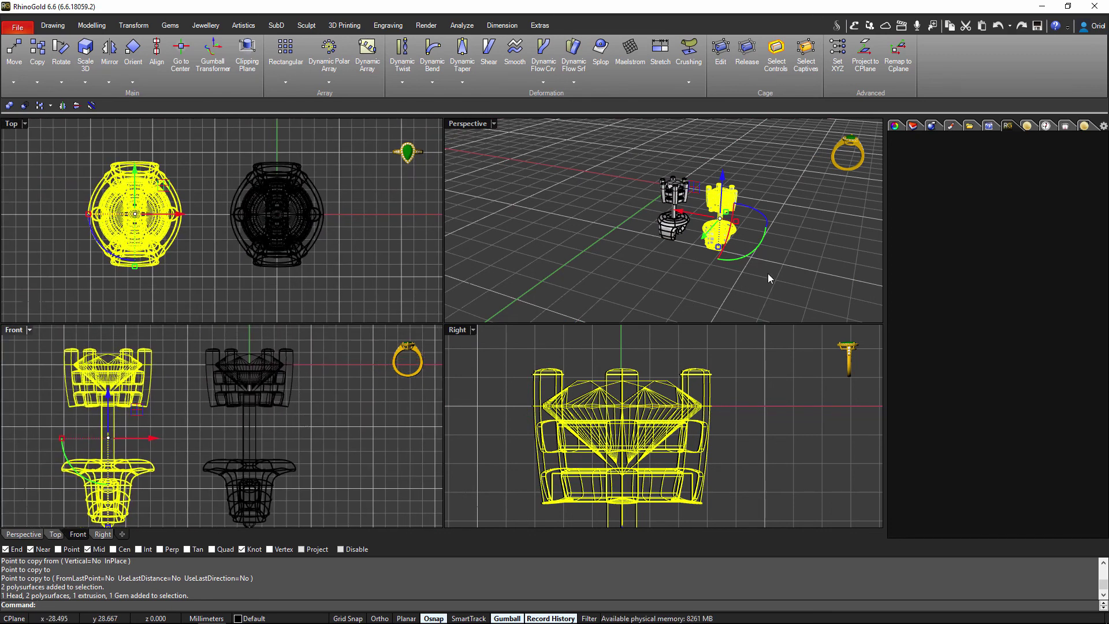
scroll(771, 437, down, 5)
right_drag(781, 459, 633, 485)
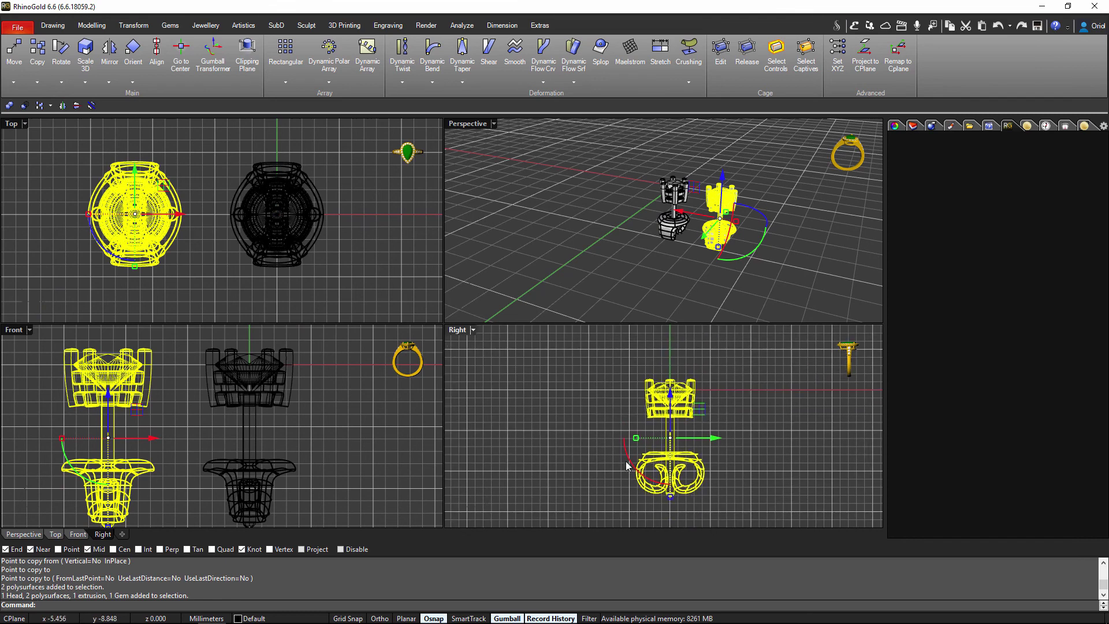
drag(628, 466, 654, 394)
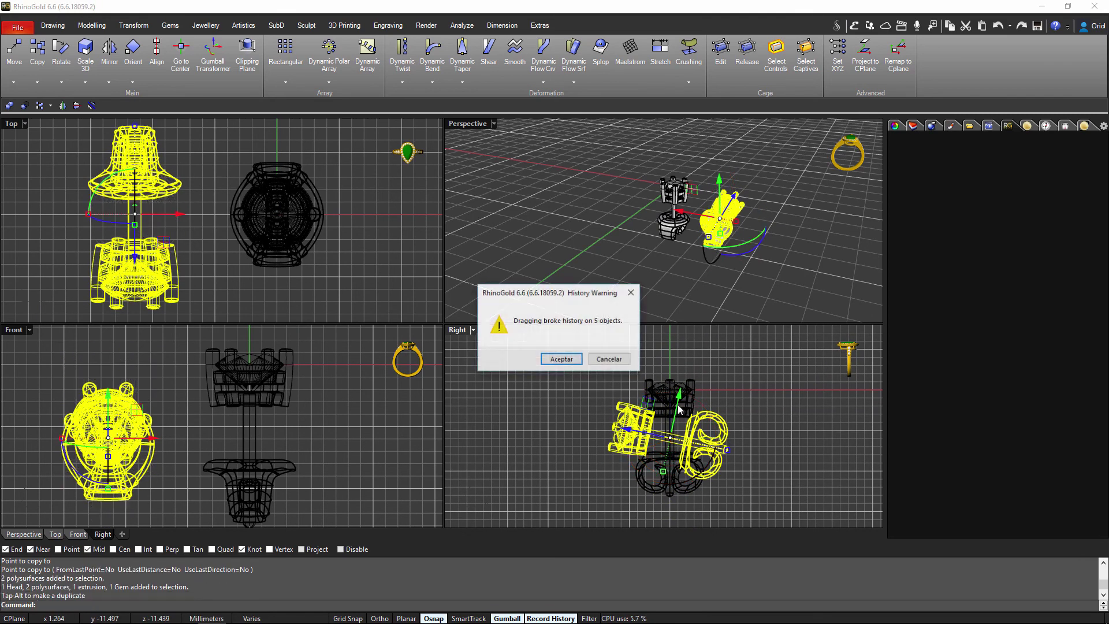
click(559, 359)
mouse_move(677, 415)
mouse_down()
mouse_move(664, 513)
mouse_move(688, 423)
mouse_move(673, 426)
mouse_up()
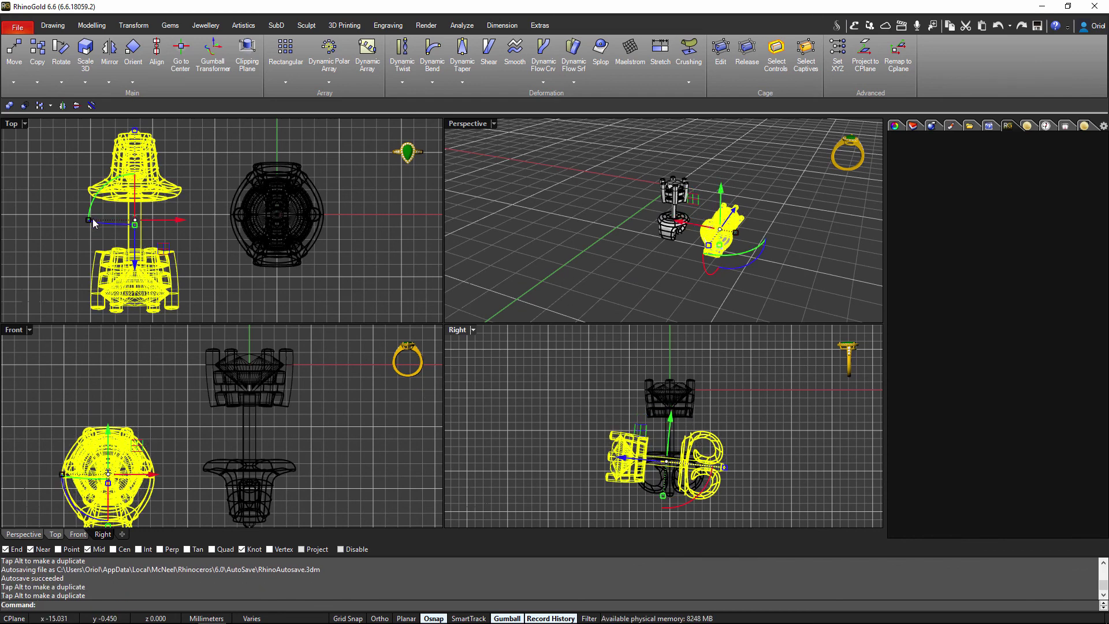
Rotate the copy toward the first earring in Top view, then tilt it about 20 degrees in Perspective.
drag(98, 203, 174, 280)
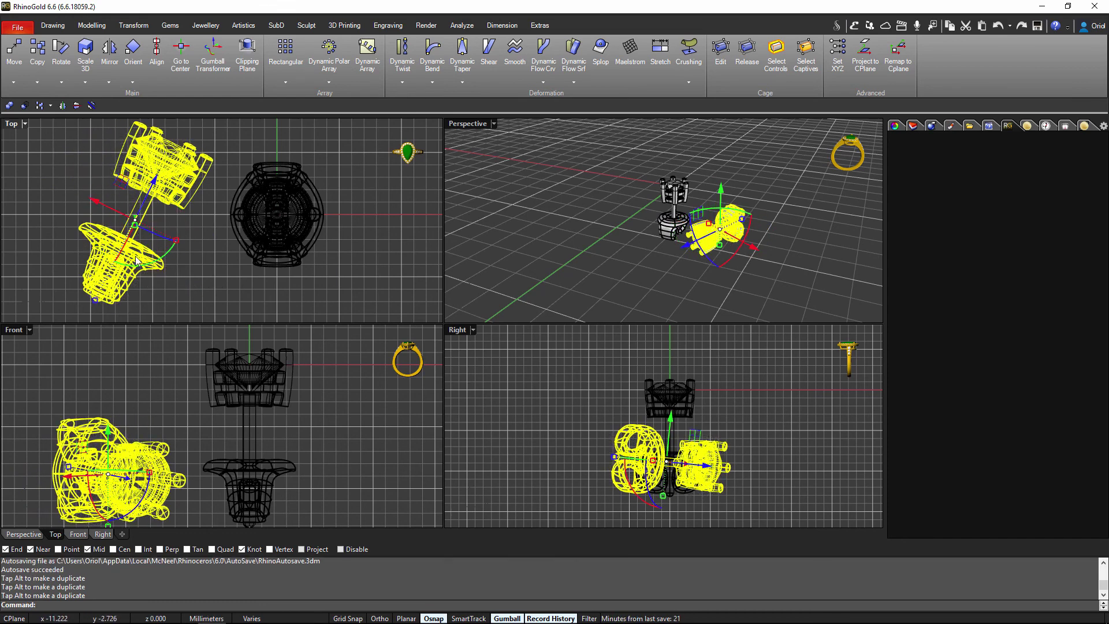
drag(120, 182, 207, 168)
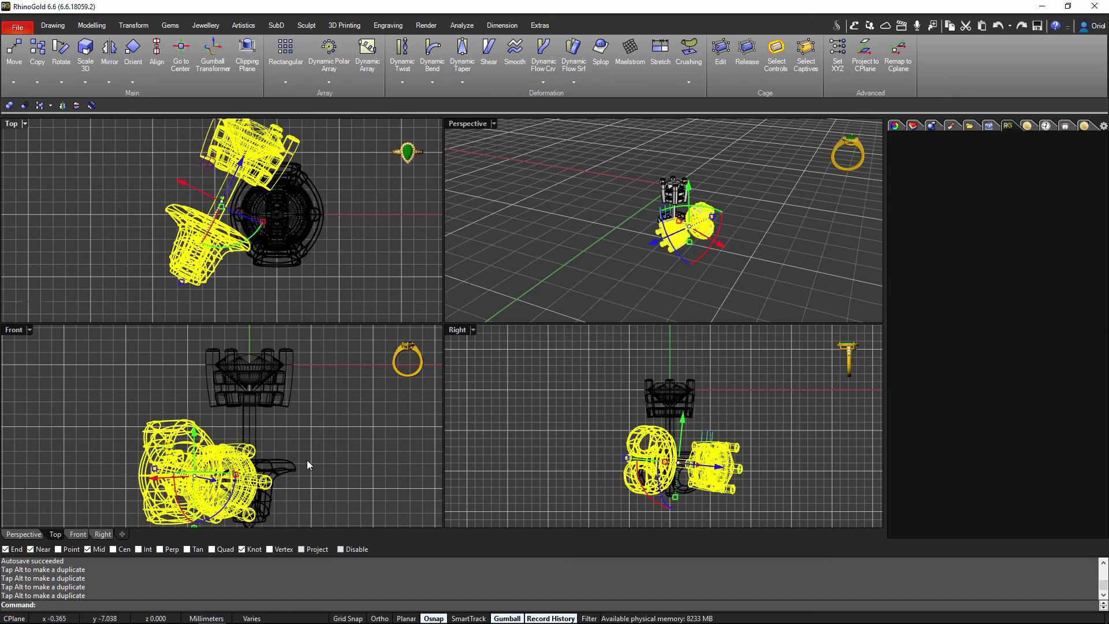
right_drag(658, 281, 646, 253)
drag(719, 261, 706, 276)
right_drag(757, 255, 693, 202)
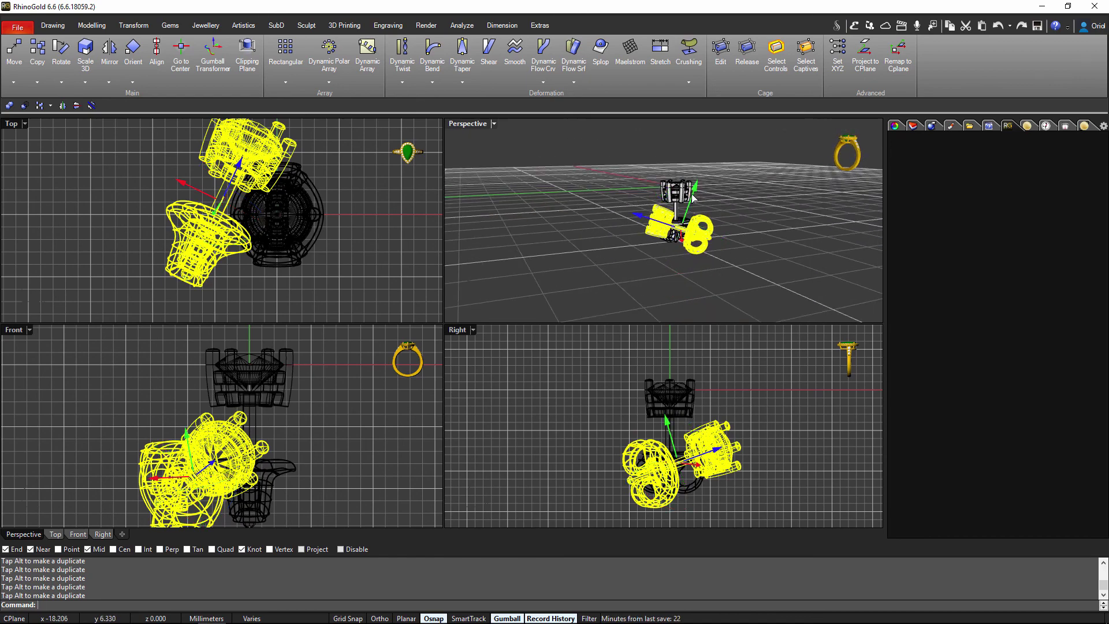
drag(692, 200, 688, 208)
right_drag(687, 208, 486, 140)
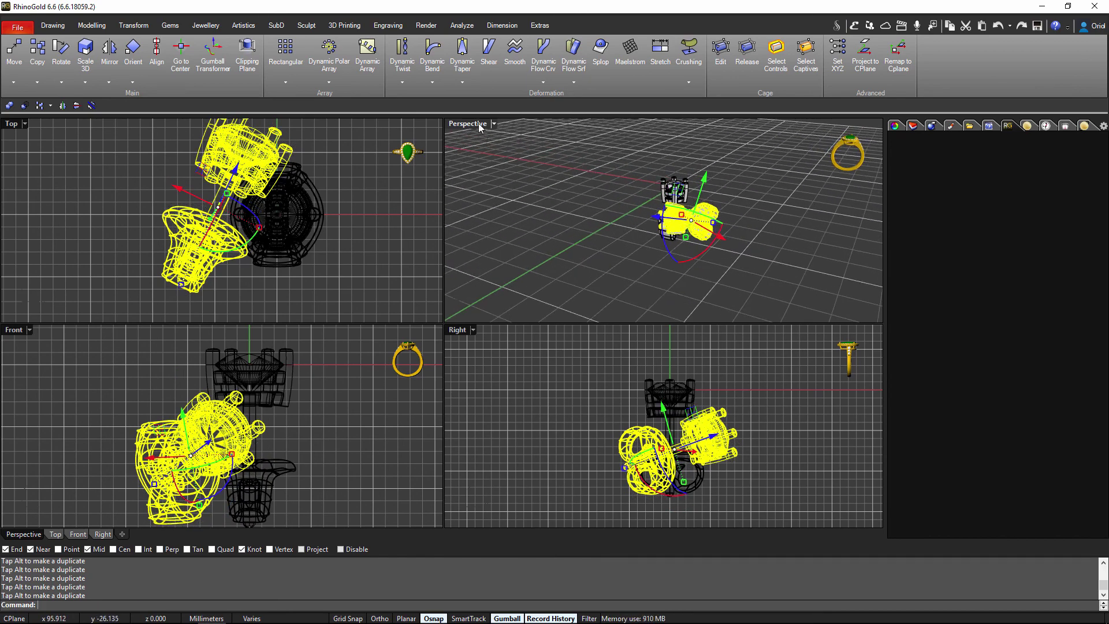
double_click(474, 123)
click(622, 332)
right_drag(623, 332, 606, 349)
Switch the Perspective viewport to Rendered display and orbit around the earring pair.
click(50, 124)
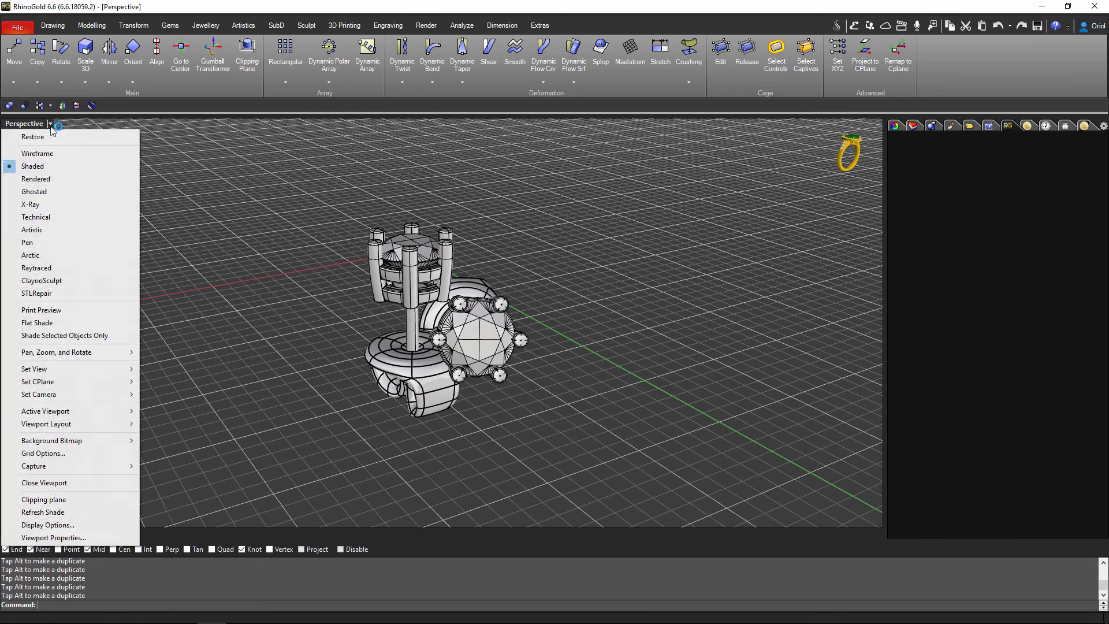
click(58, 179)
right_drag(585, 369, 611, 360)
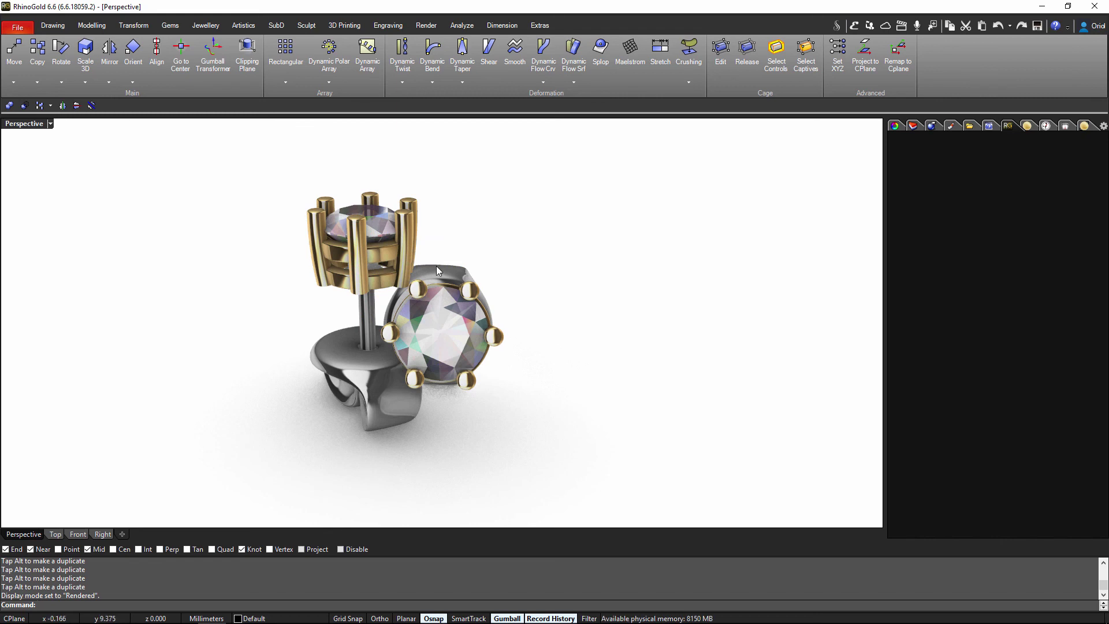
mouse_move(892, 205)
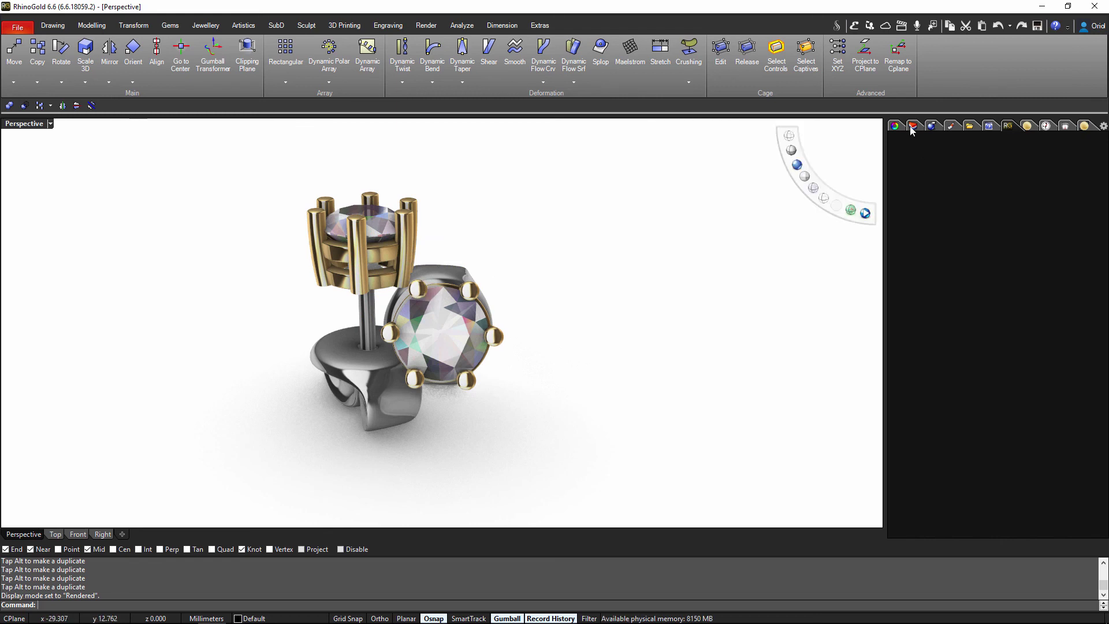
Apply the Gold White 18K metal material to both prong settings.
click(1028, 129)
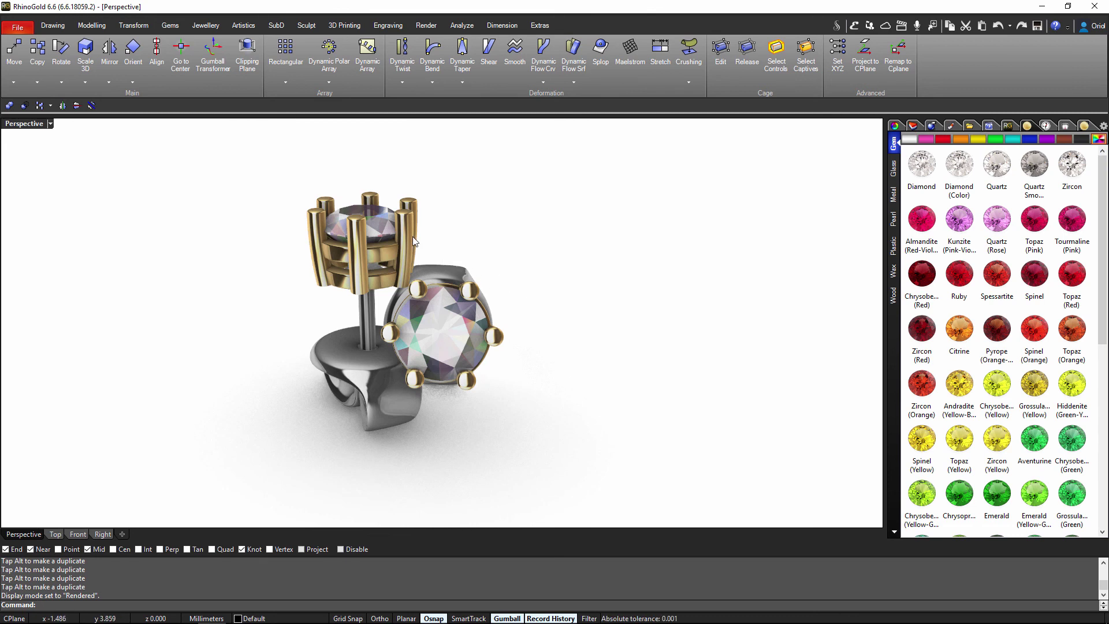
click(413, 239)
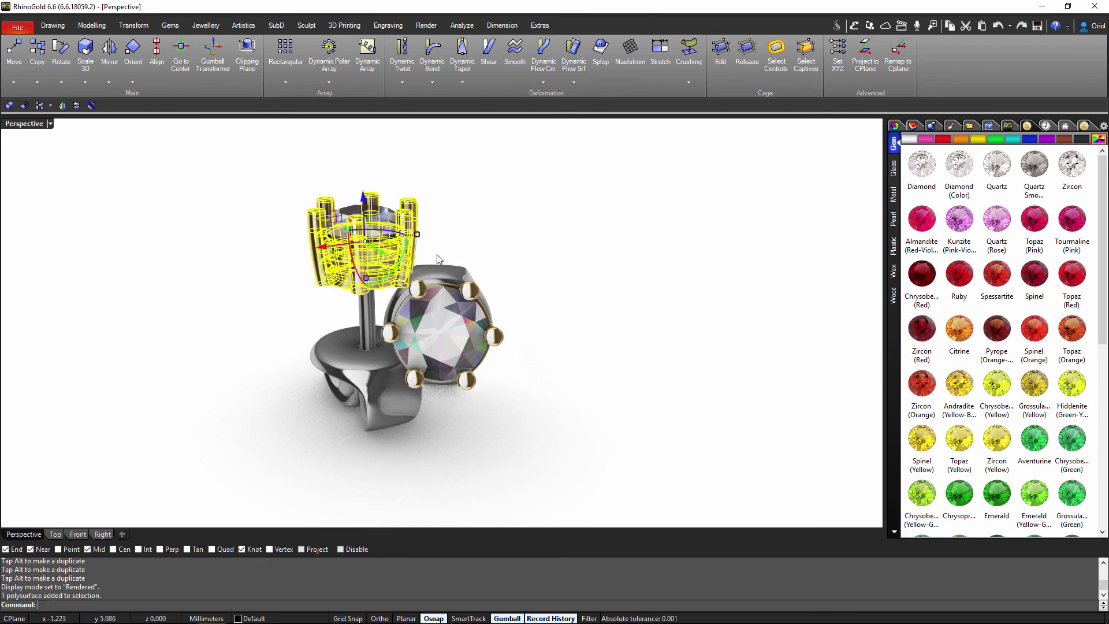
shift+click(474, 294)
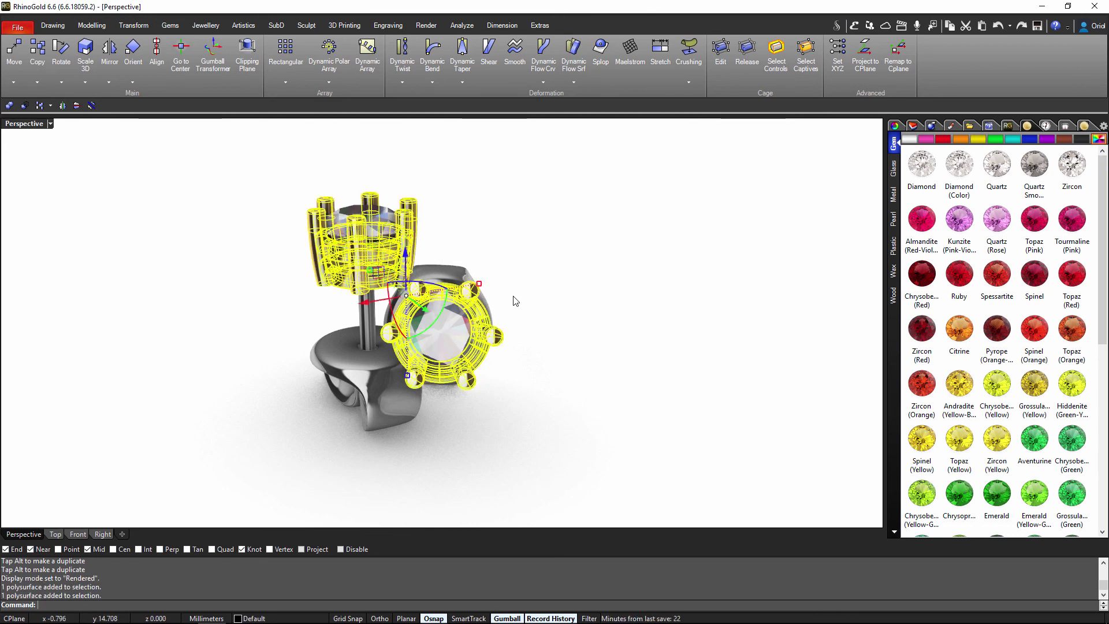
click(894, 195)
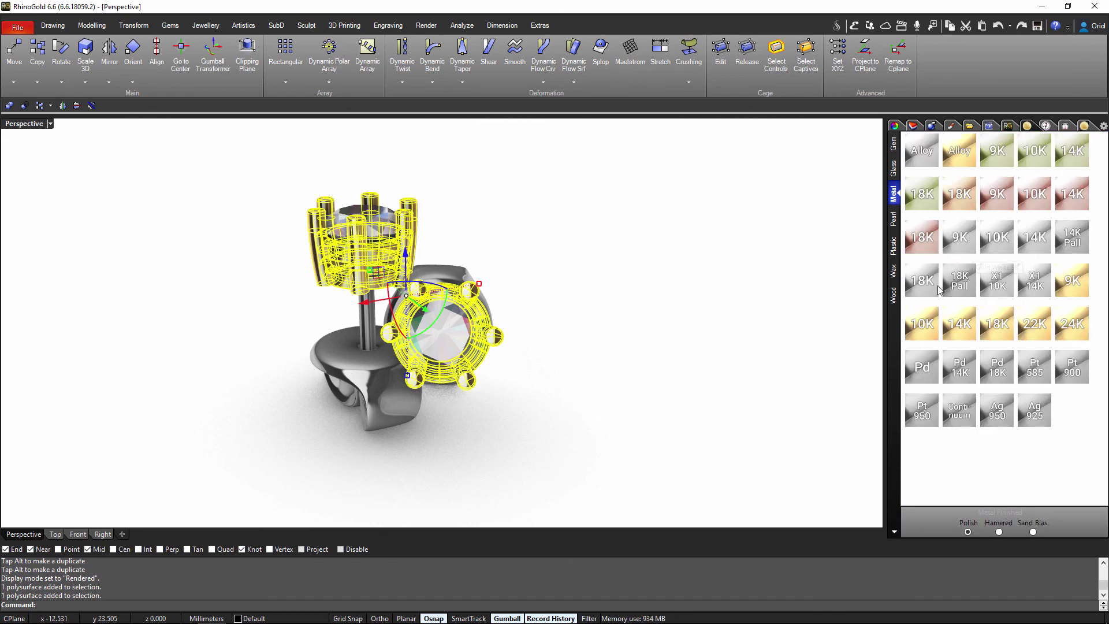
click(924, 282)
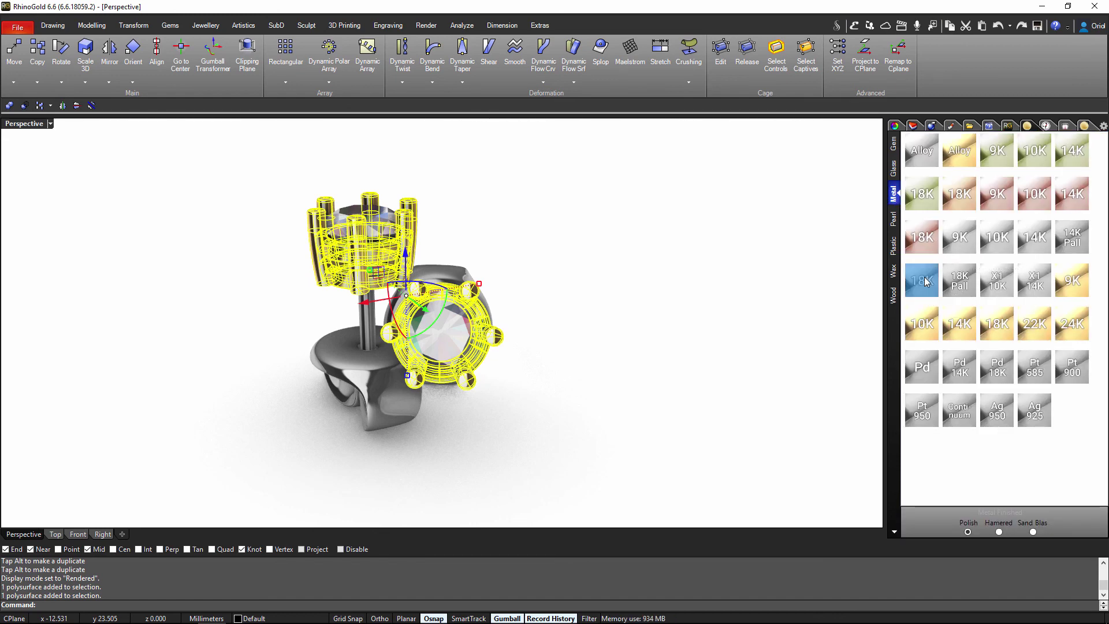
Deselect and orbit around the finished silver-toned earring pair to inspect it.
click(654, 295)
right_drag(686, 362, 503, 377)
right_drag(621, 365, 692, 340)
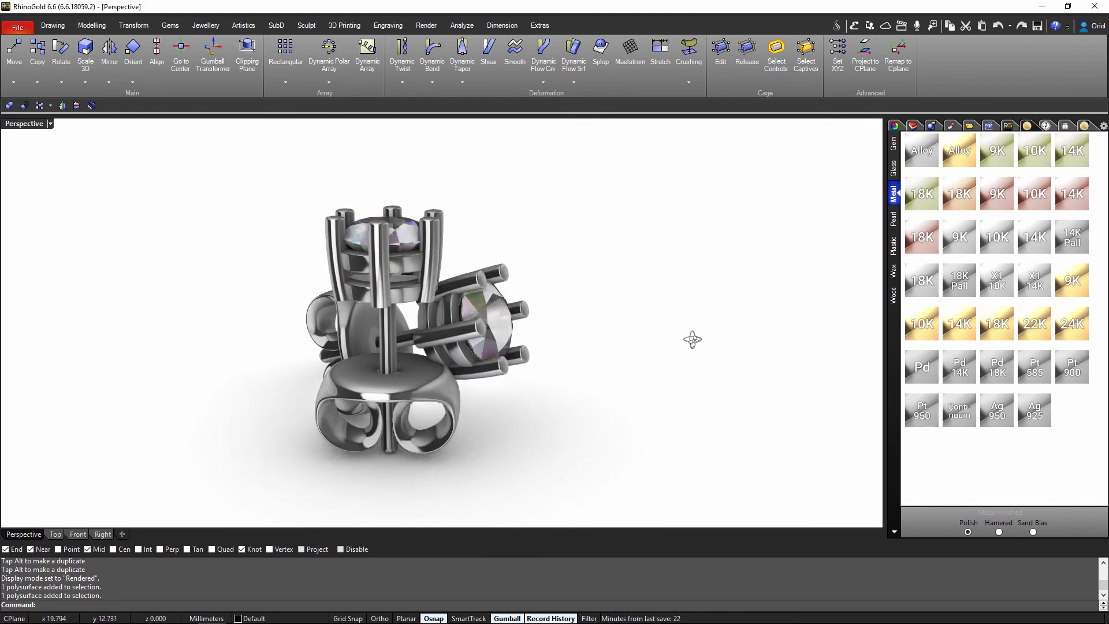